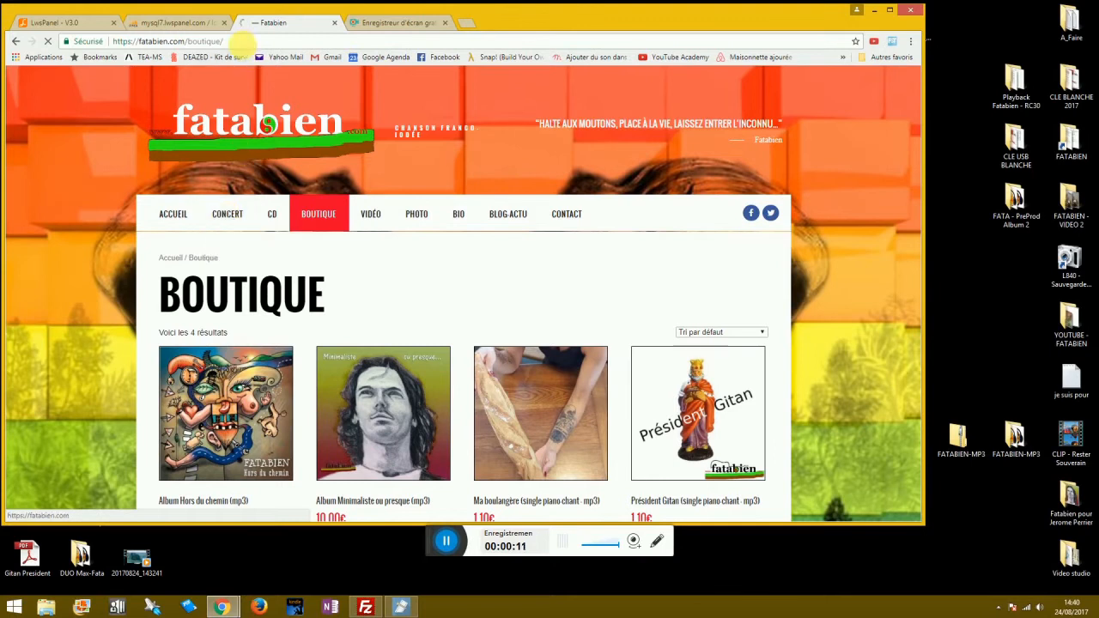
# Load fatabien.com/cg and open the Custom-Light string set product page.
pyautogui.click(247, 41)
pyautogui.press('Right')
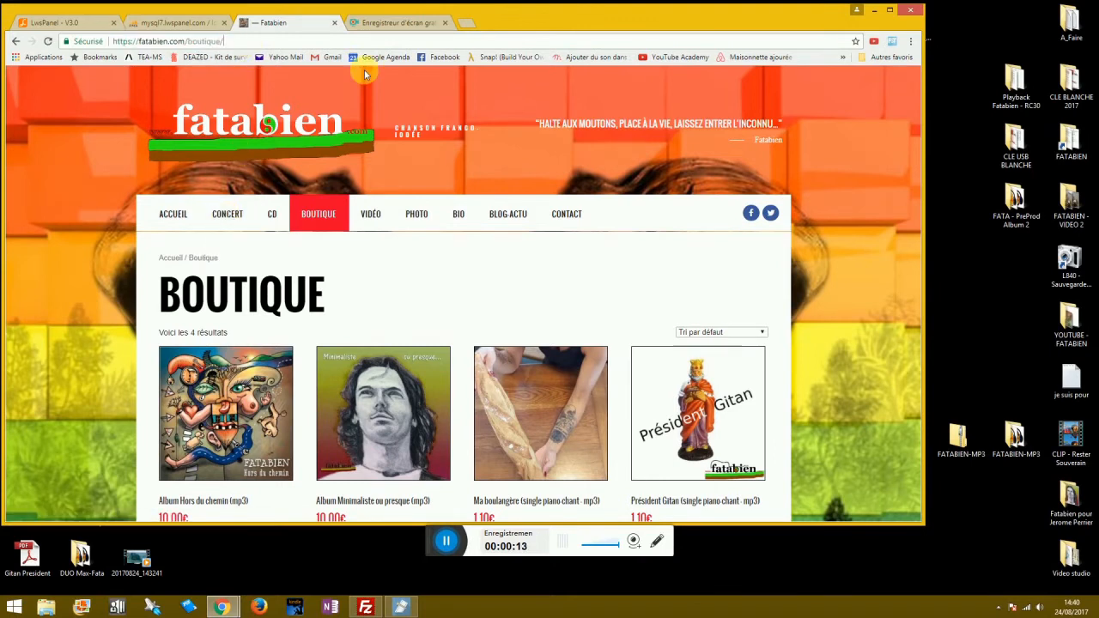
pyautogui.write('cg')
pyautogui.press('Return')
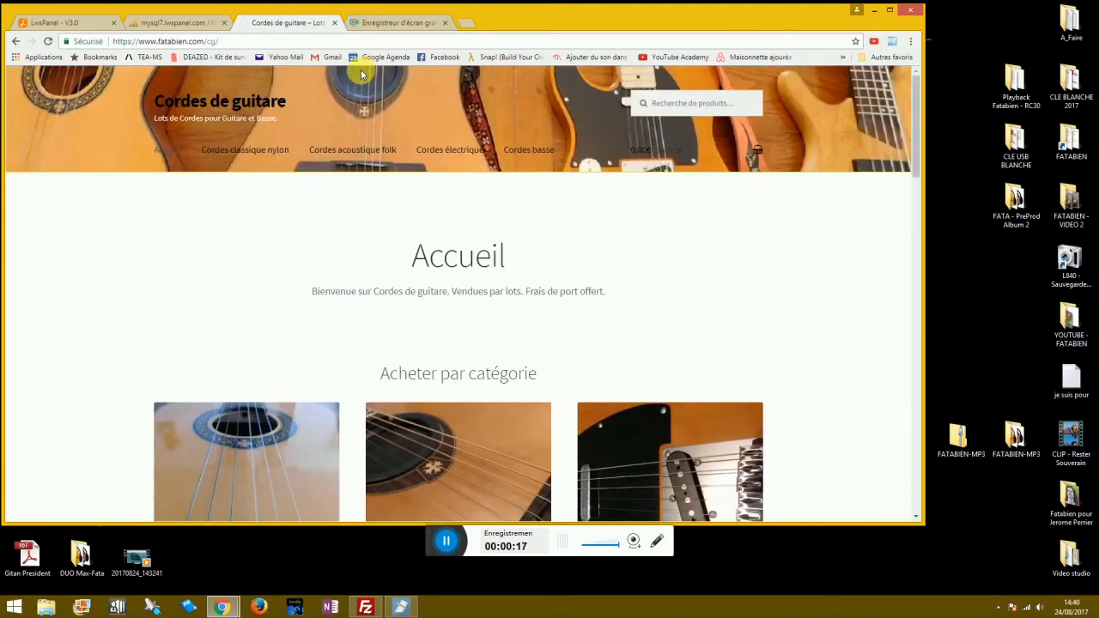
pyautogui.scroll(-9, 309, 266)
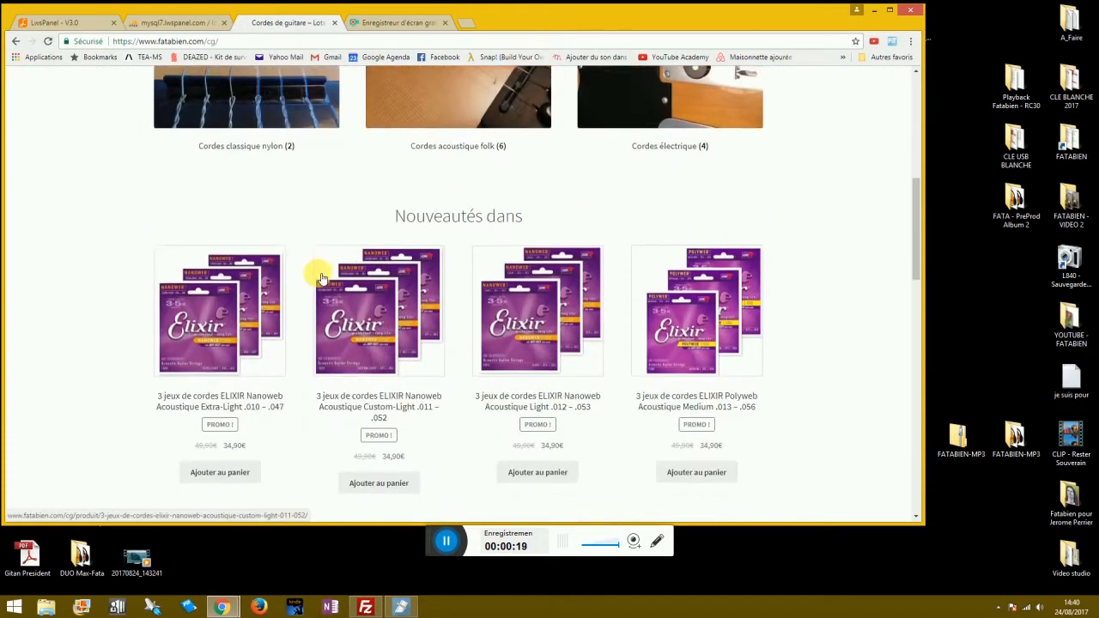
pyautogui.scroll(5, 321, 272)
pyautogui.scroll(-2, 321, 272)
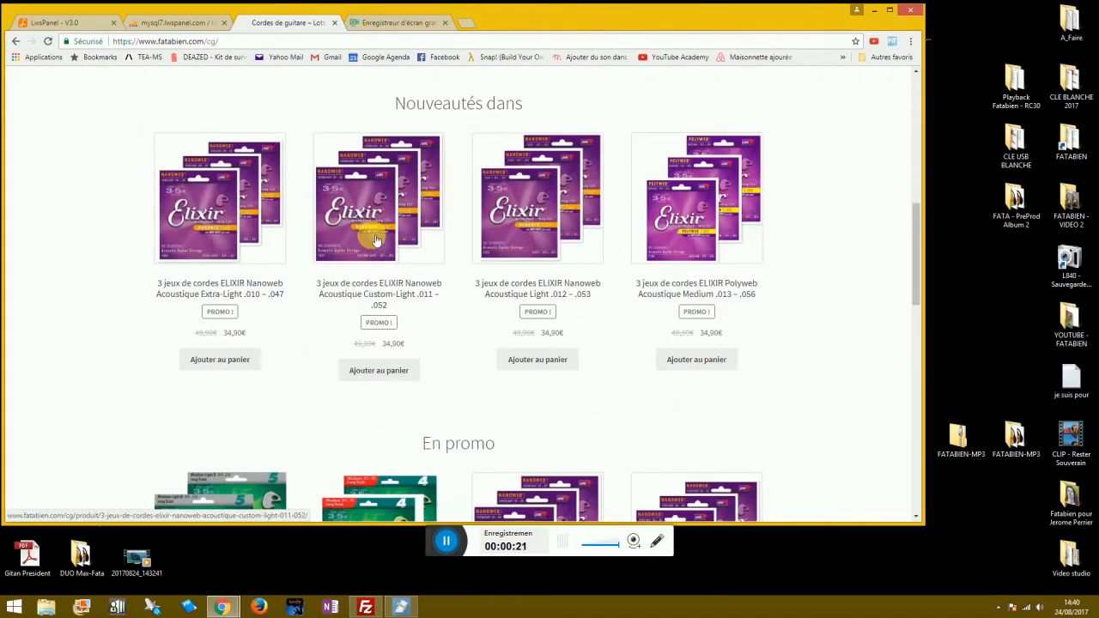
pyautogui.click(372, 239)
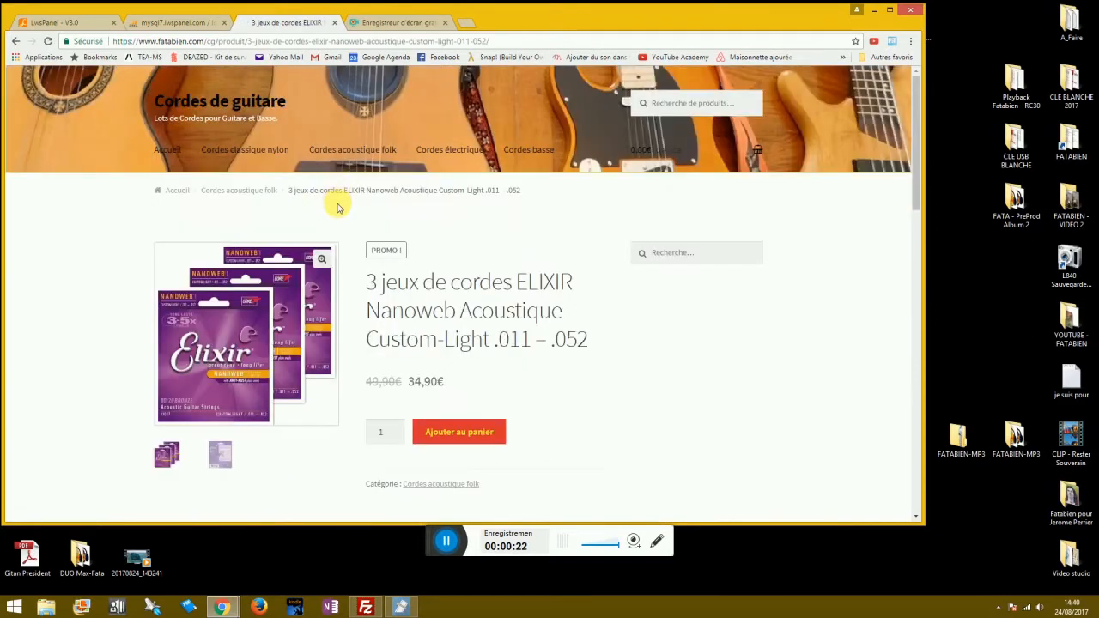
pyautogui.scroll(-5, 335, 203)
pyautogui.scroll(5, 309, 146)
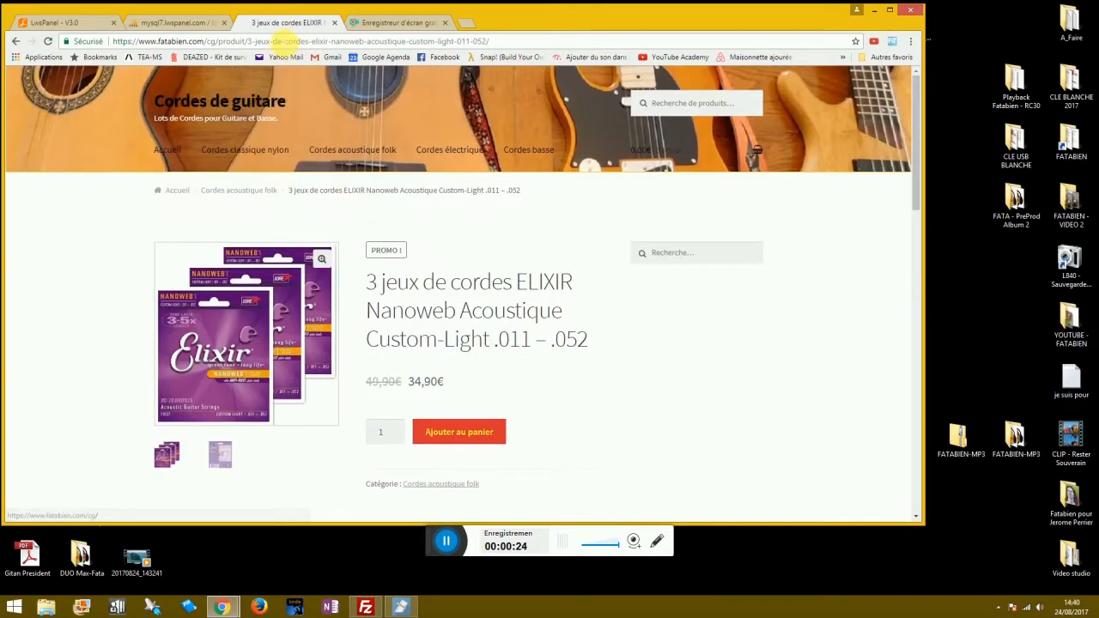
# Change the address to fatabien.com/fsn and open the bakery's Viennoiserie page.
pyautogui.click(275, 41)
pyautogui.press('End')
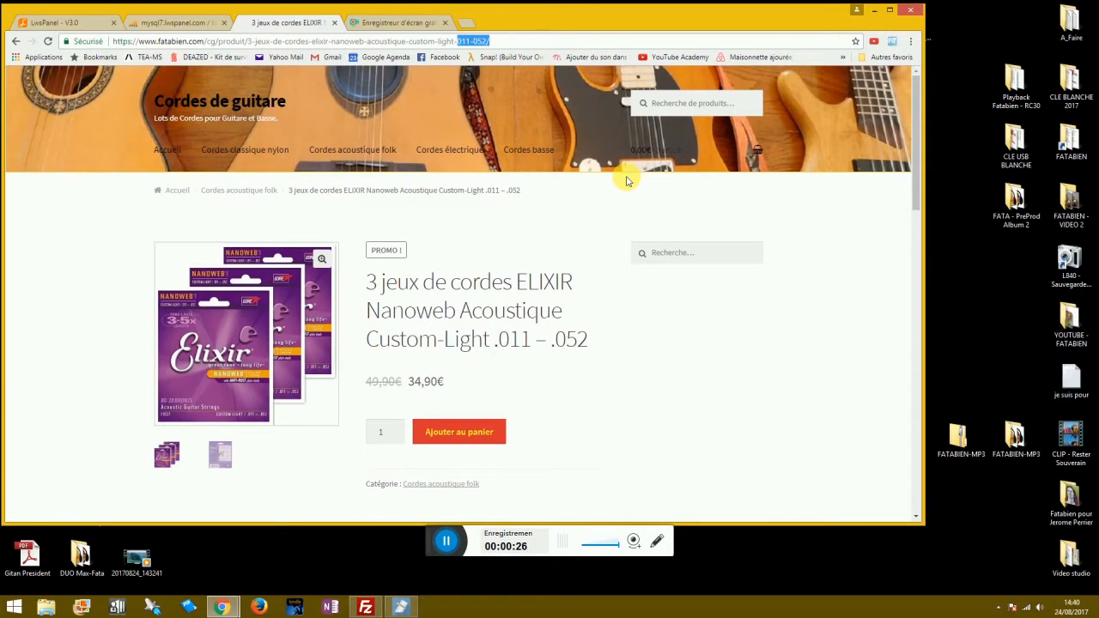
pyautogui.hotkey('ctrl', 'shift', 'Left')
pyautogui.hotkey('ctrl', 'shift', 'Left')
pyautogui.hotkey('ctrl', 'shift', 'Left')
pyautogui.hotkey('ctrl', 'shift', 'Left')
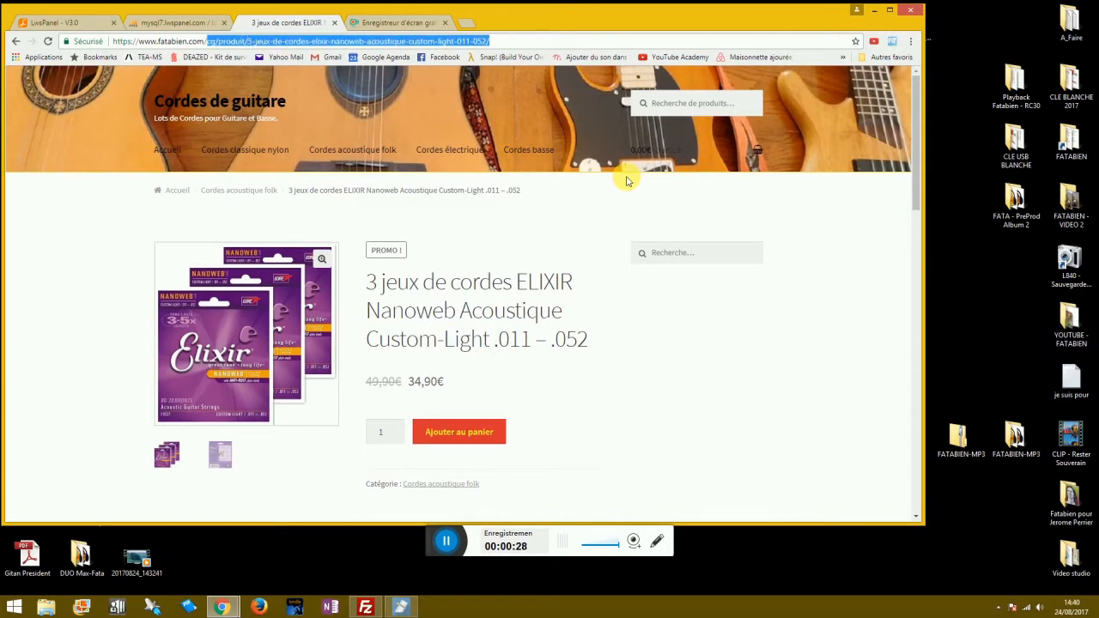
pyautogui.write('fsn')
pyautogui.press('Return')
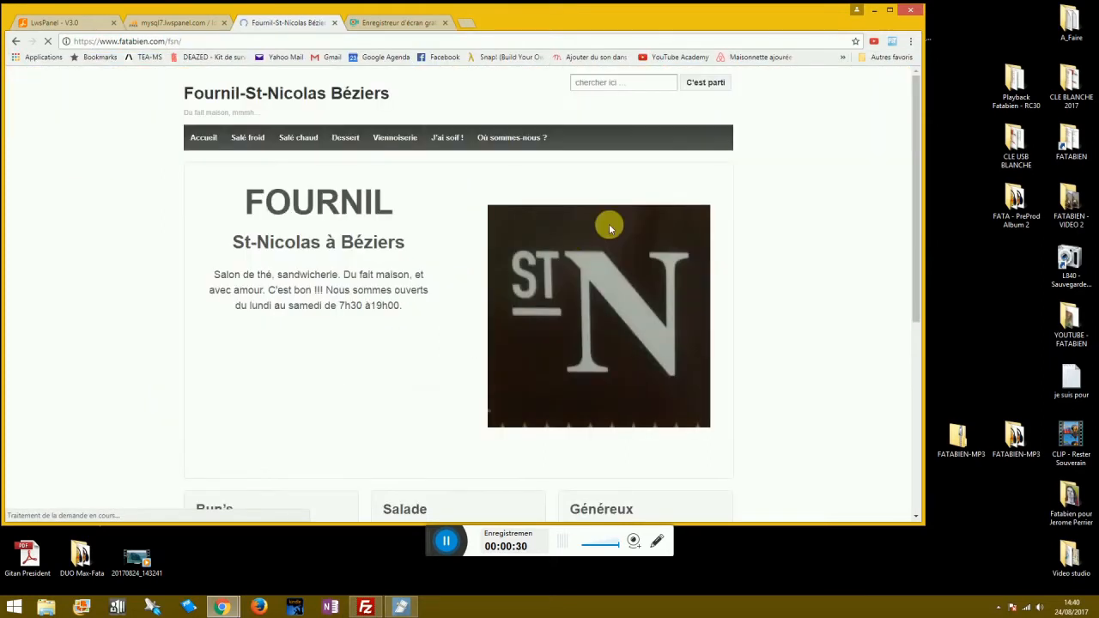
pyautogui.scroll(-5, 506, 242)
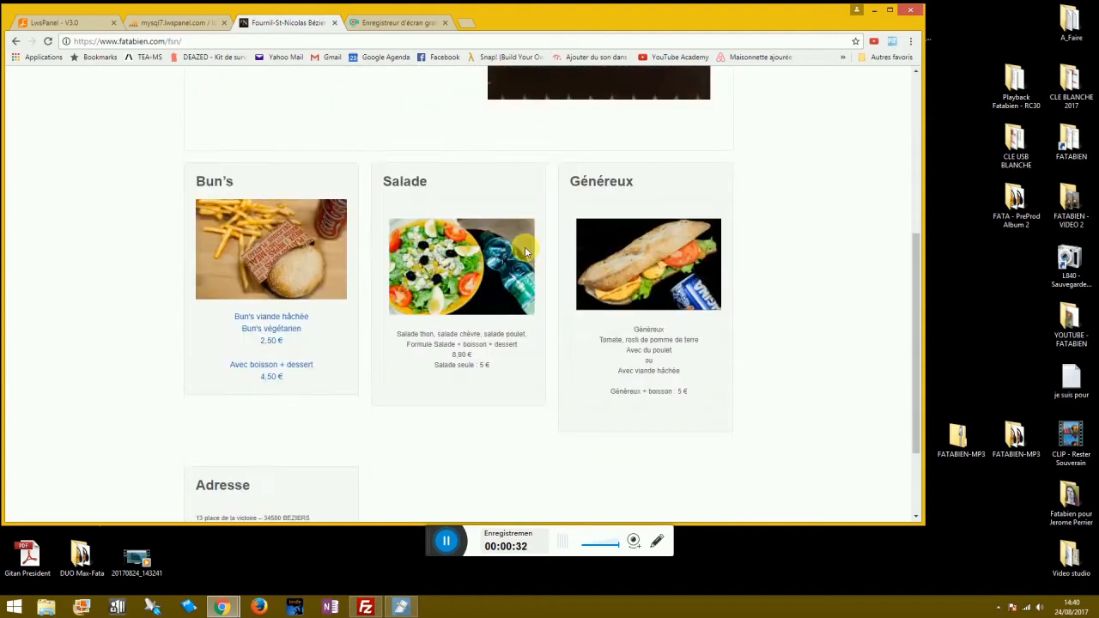
pyautogui.scroll(5, 461, 265)
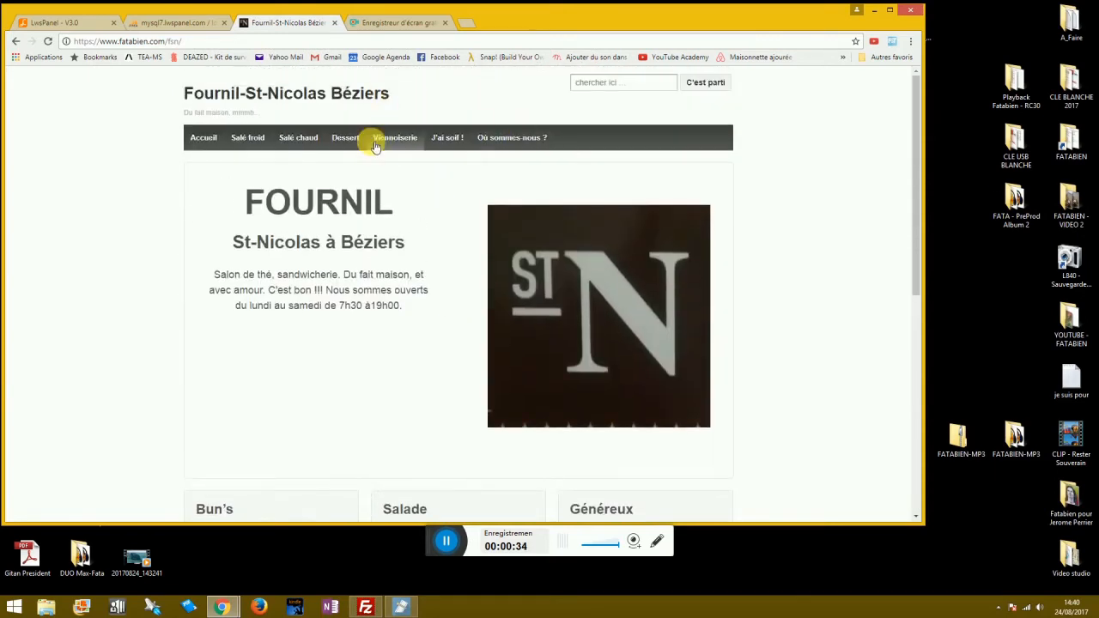
pyautogui.click(393, 145)
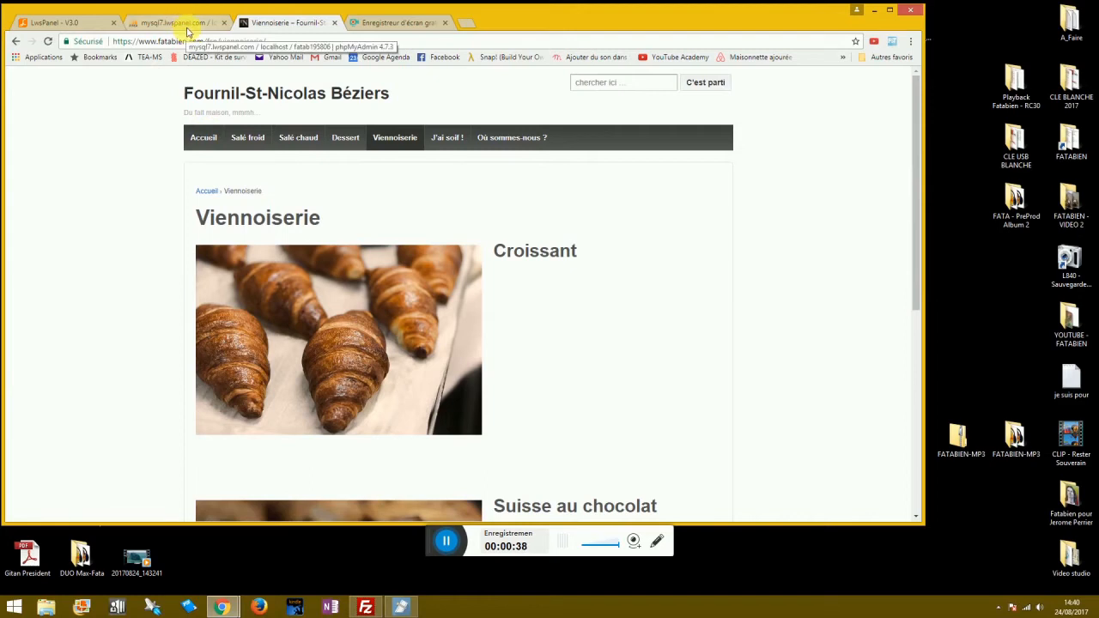
pyautogui.click(180, 23)
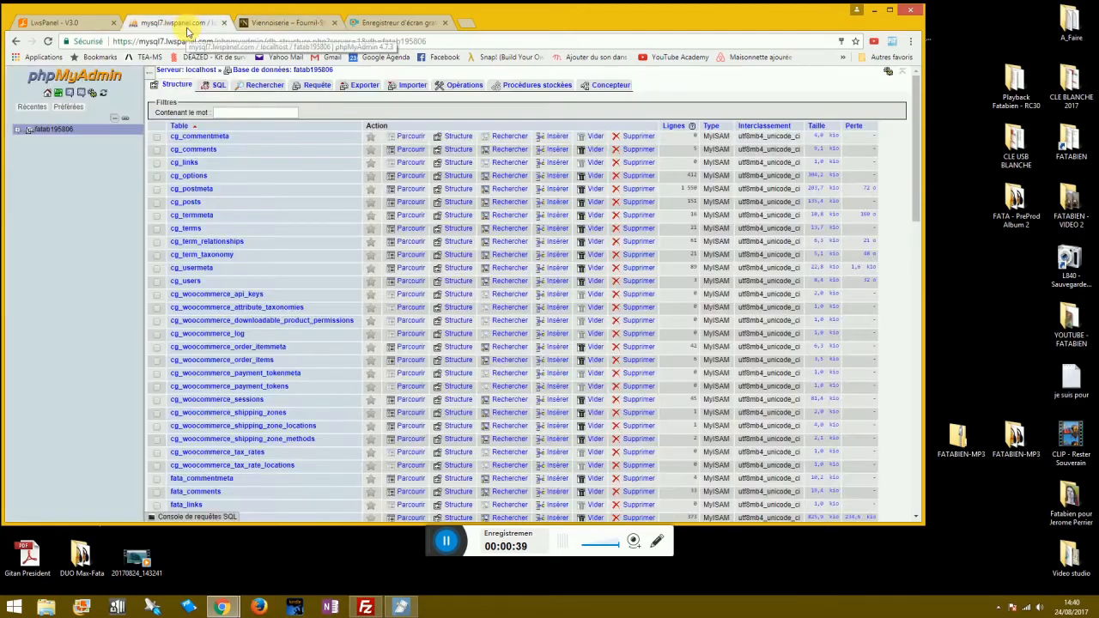
# Expand fatab195806 in the tree and show page 2 of its tables (fsn_, icf_, wp_).
pyautogui.click(16, 131)
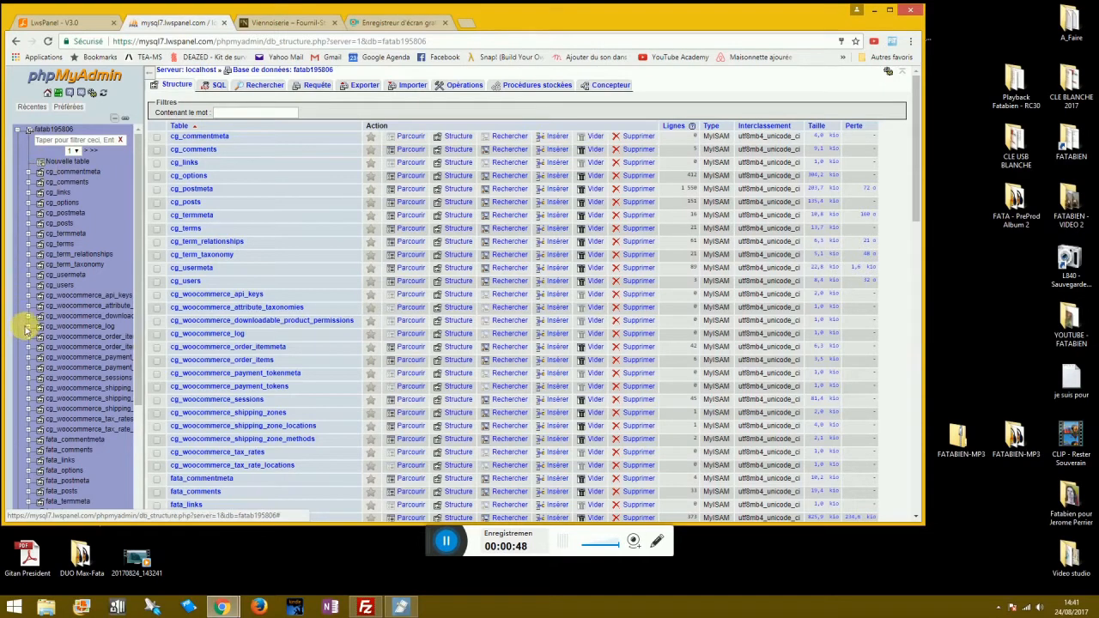
pyautogui.scroll(-5, 32, 343)
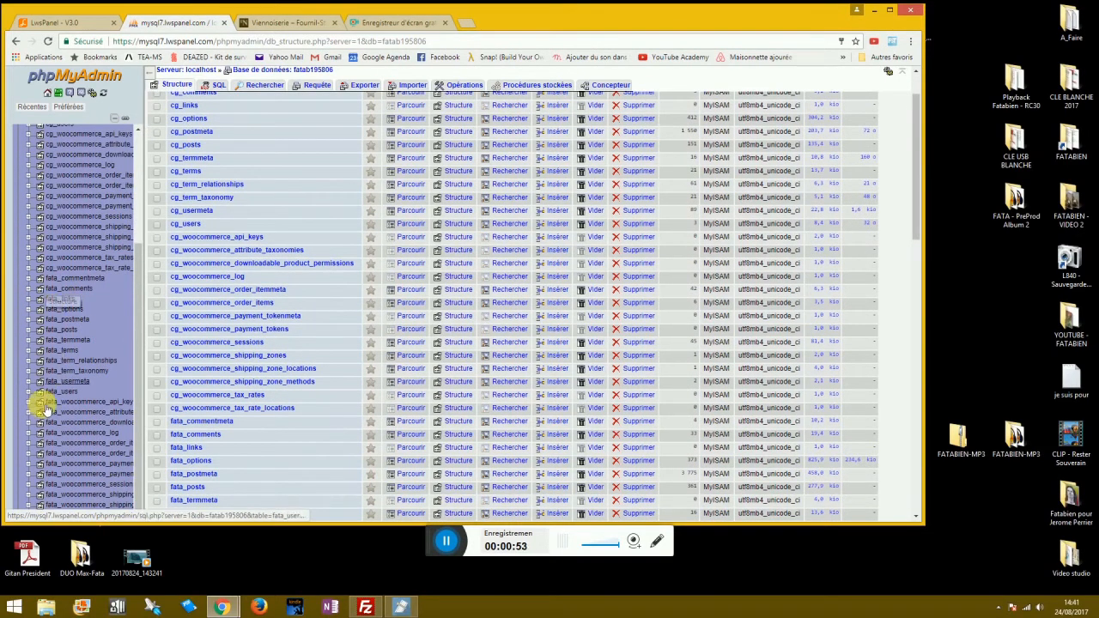
pyautogui.scroll(-3, 49, 469)
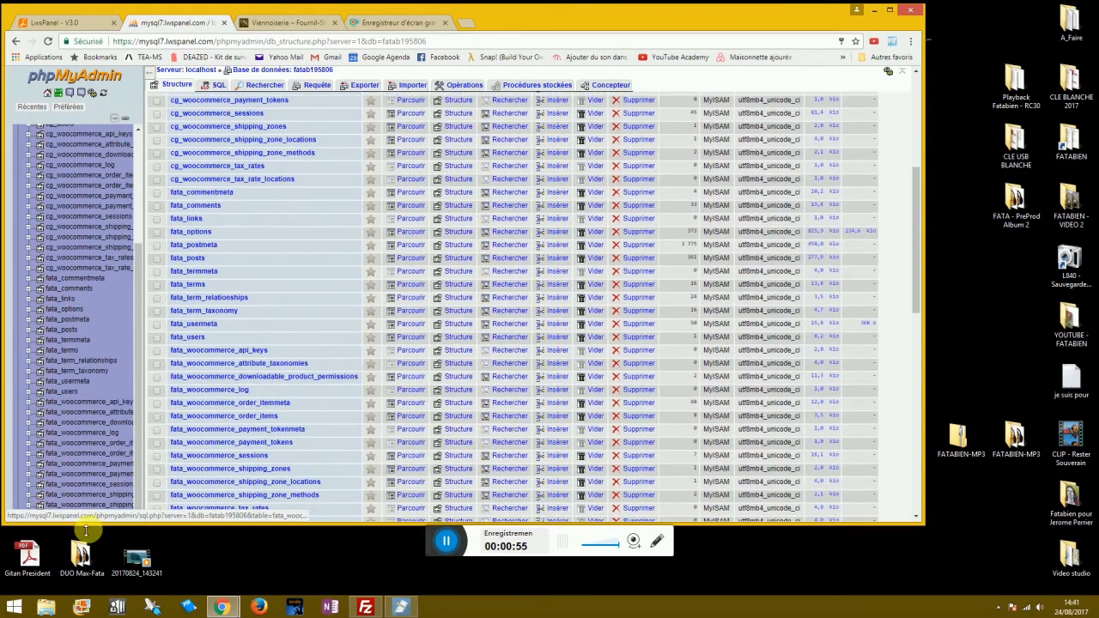
pyautogui.scroll(4, 86, 364)
pyautogui.scroll(3, 89, 335)
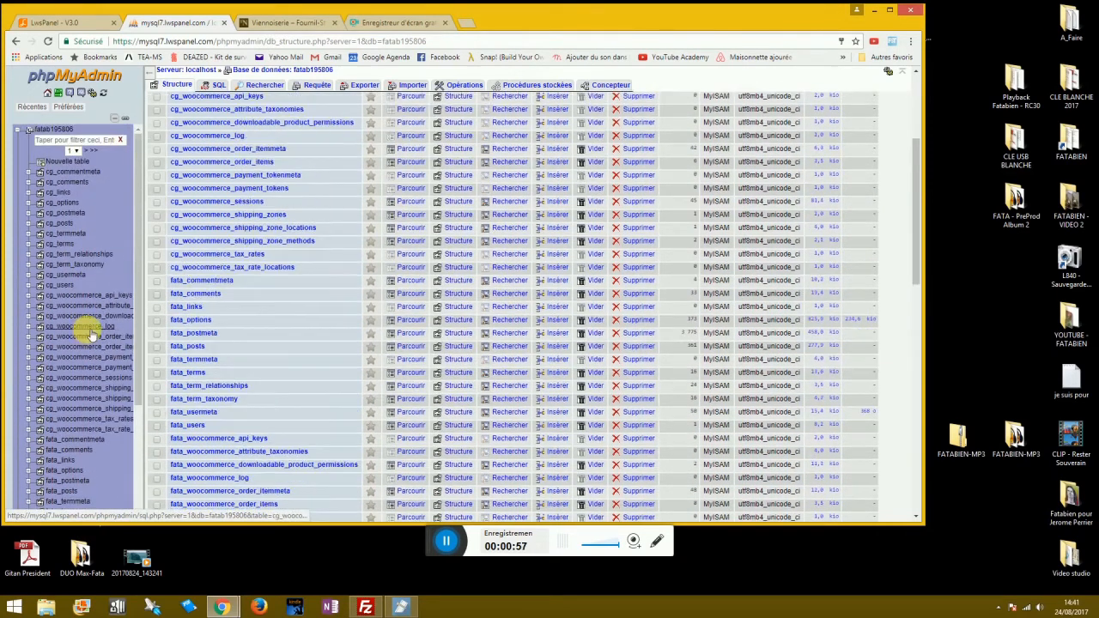
pyautogui.click(90, 157)
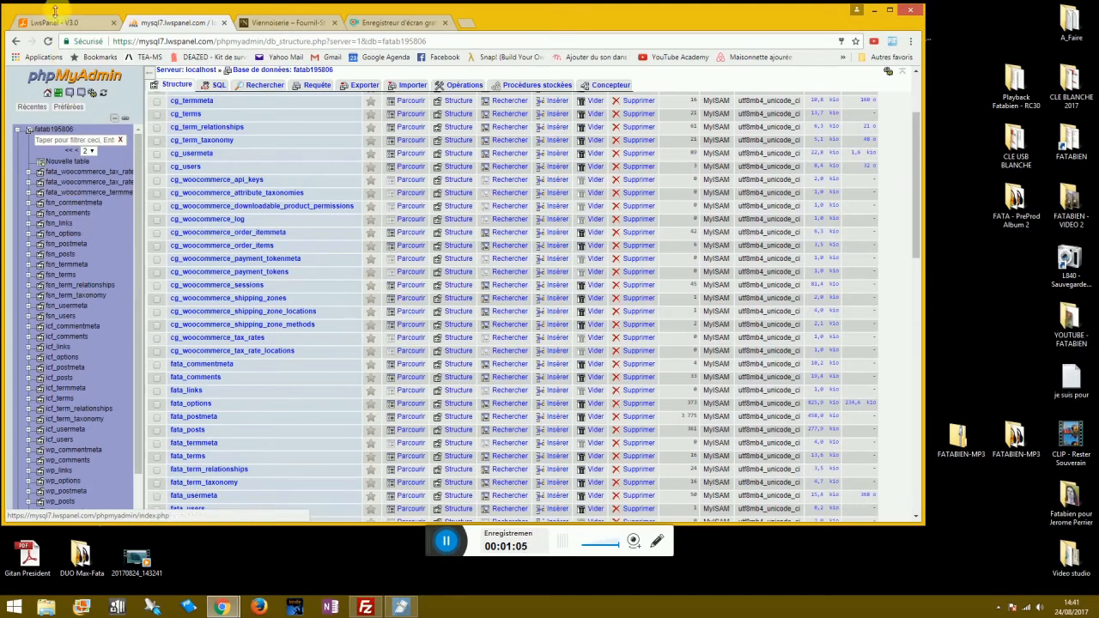
pyautogui.click(366, 607)
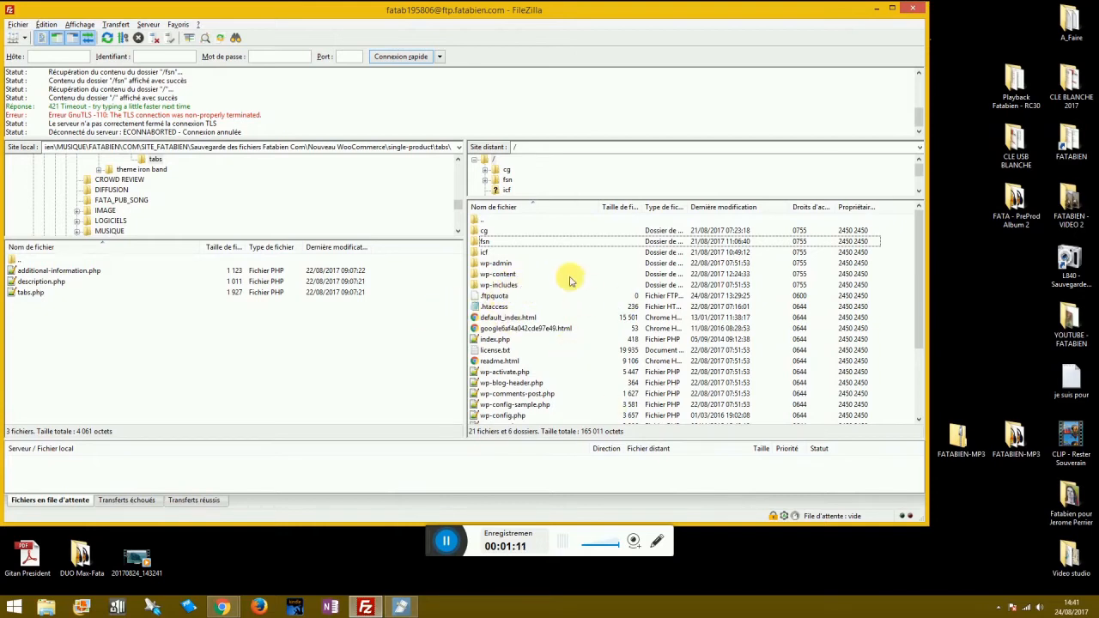
pyautogui.doubleClick(487, 231)
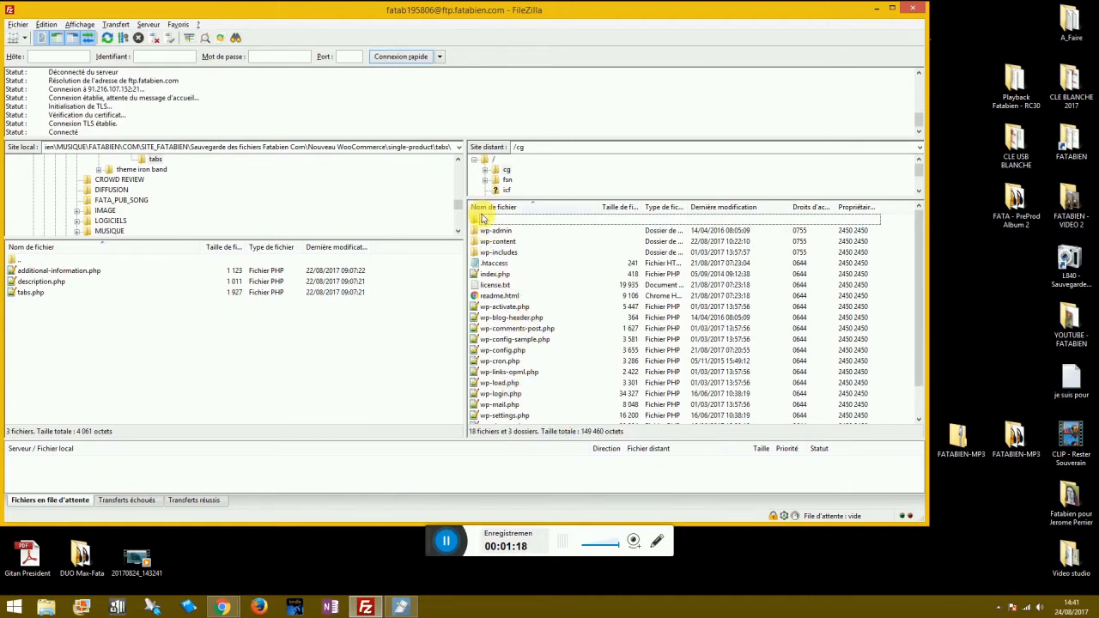
pyautogui.doubleClick(481, 224)
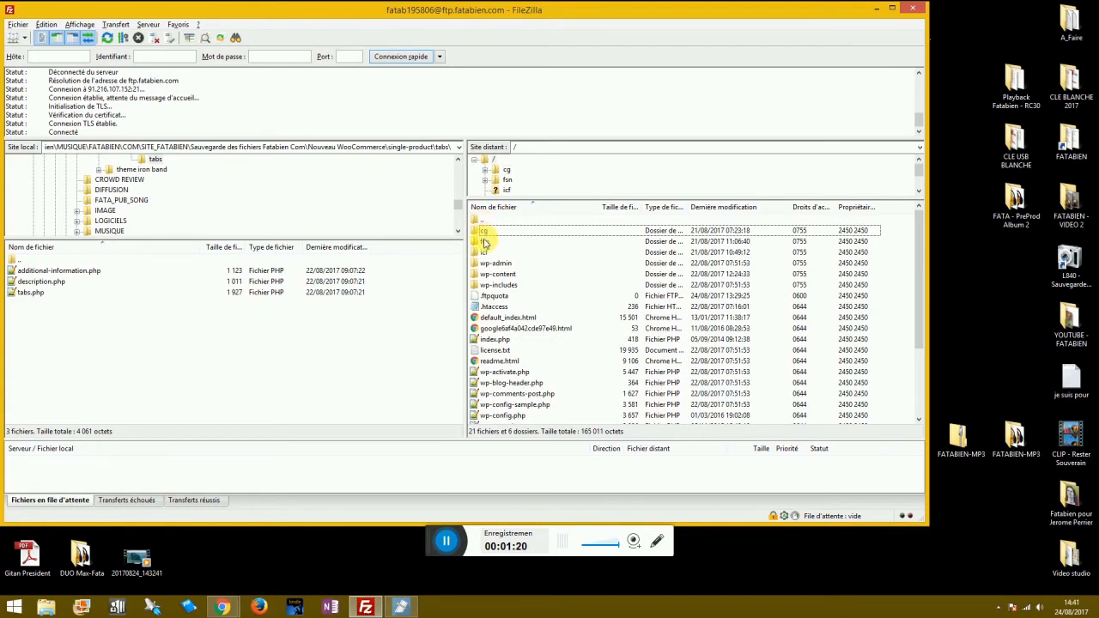
pyautogui.doubleClick(485, 242)
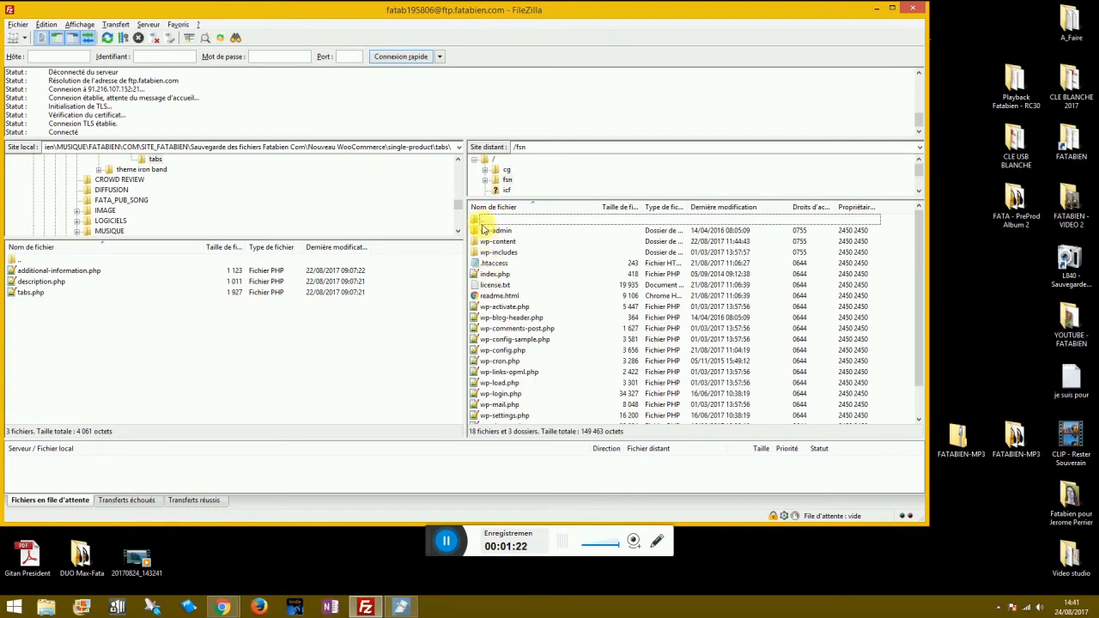
pyautogui.doubleClick(481, 223)
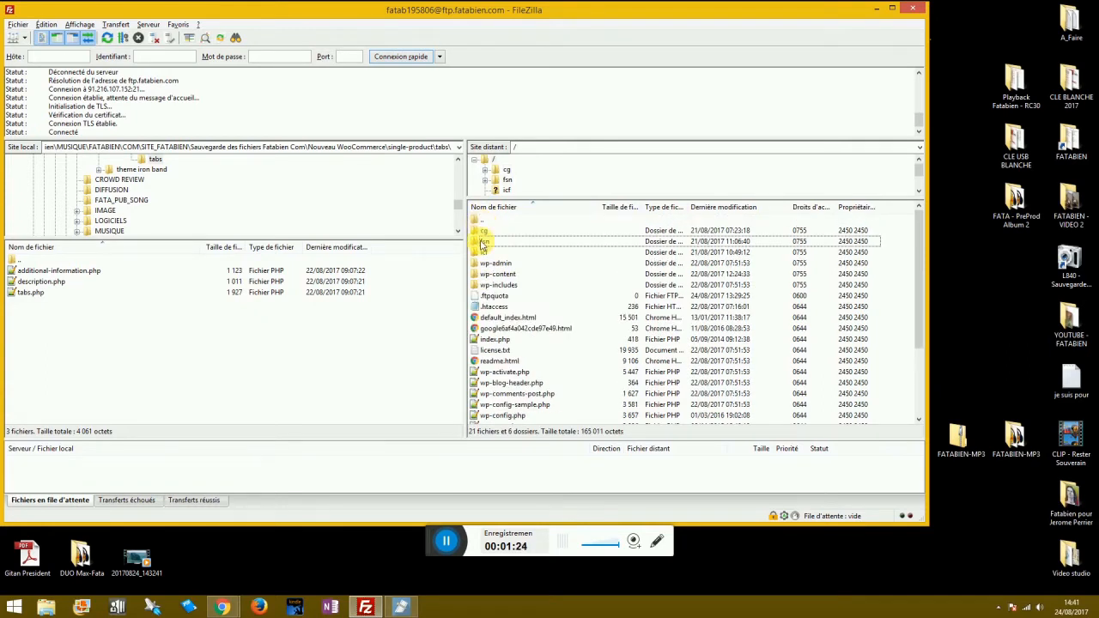
pyautogui.hotkey('alt', 'Tab')
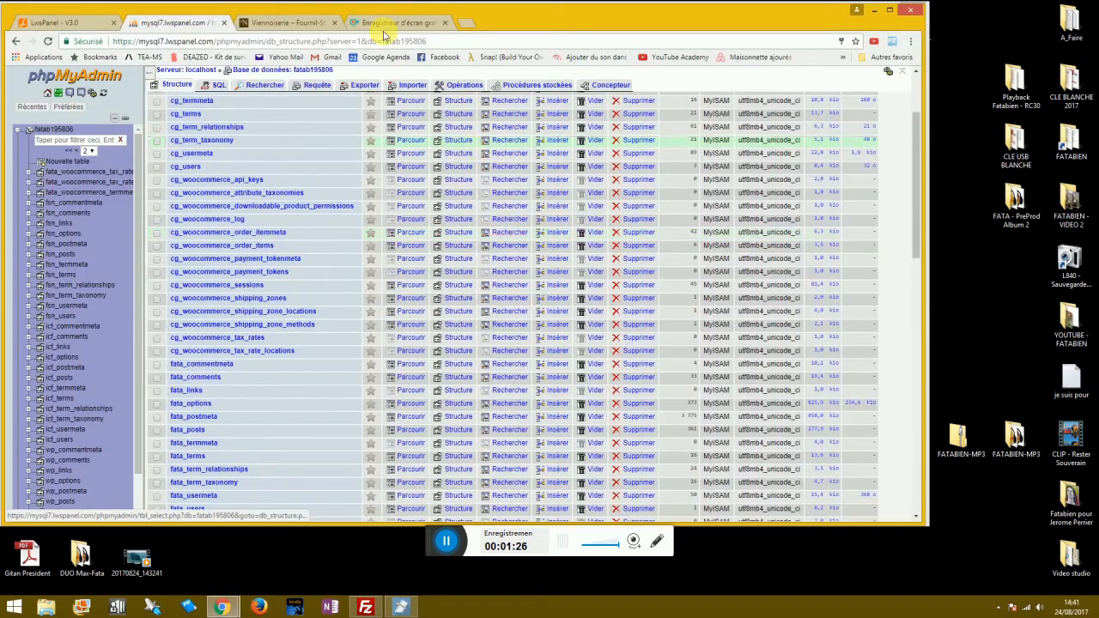
# Open fatabien.com's admin page from the domains list and scroll to Création de site.
pyautogui.click(64, 23)
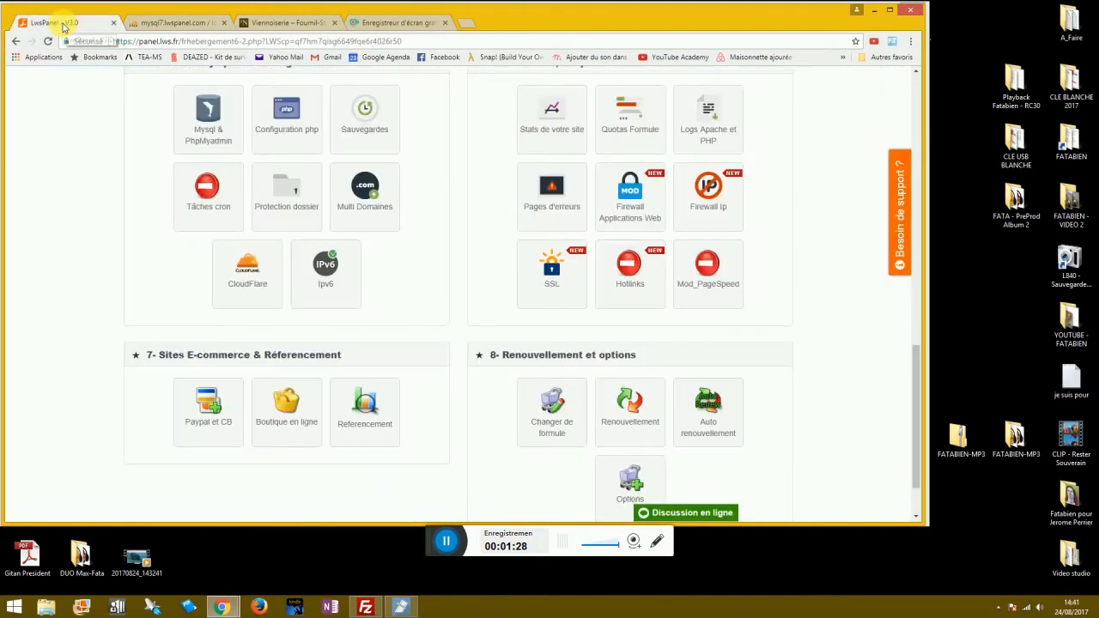
pyautogui.scroll(15, 183, 159)
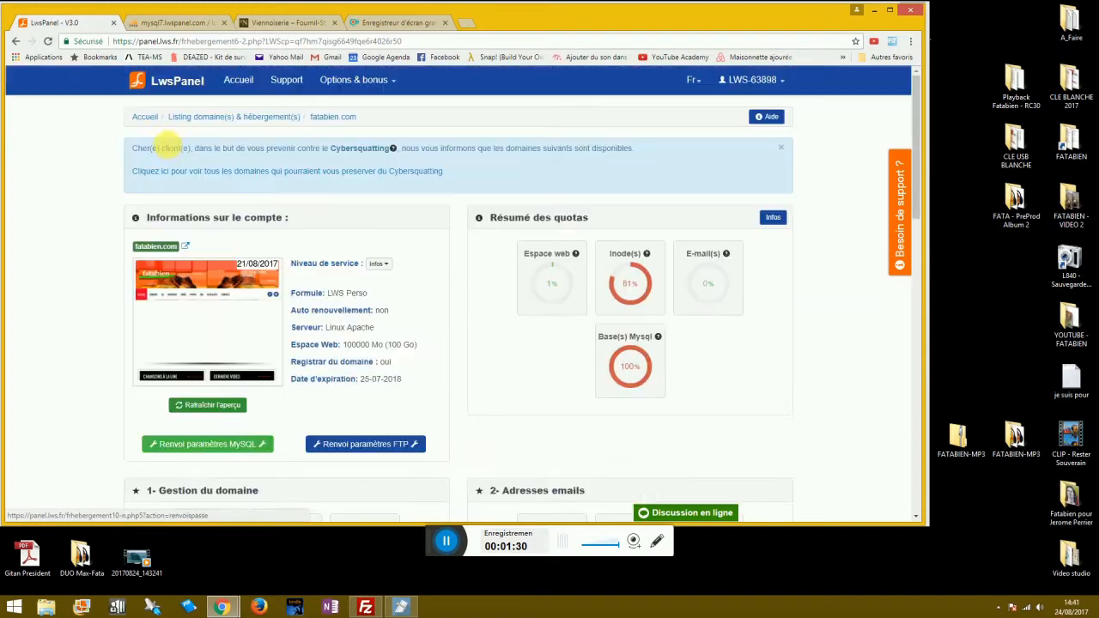
pyautogui.click(238, 80)
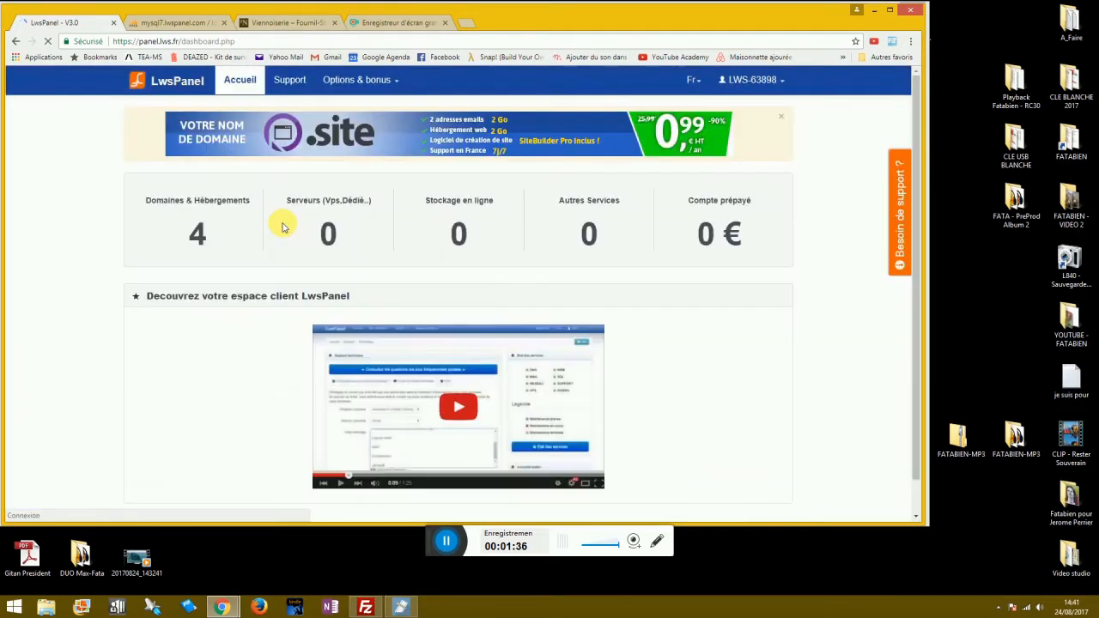
pyautogui.click(198, 239)
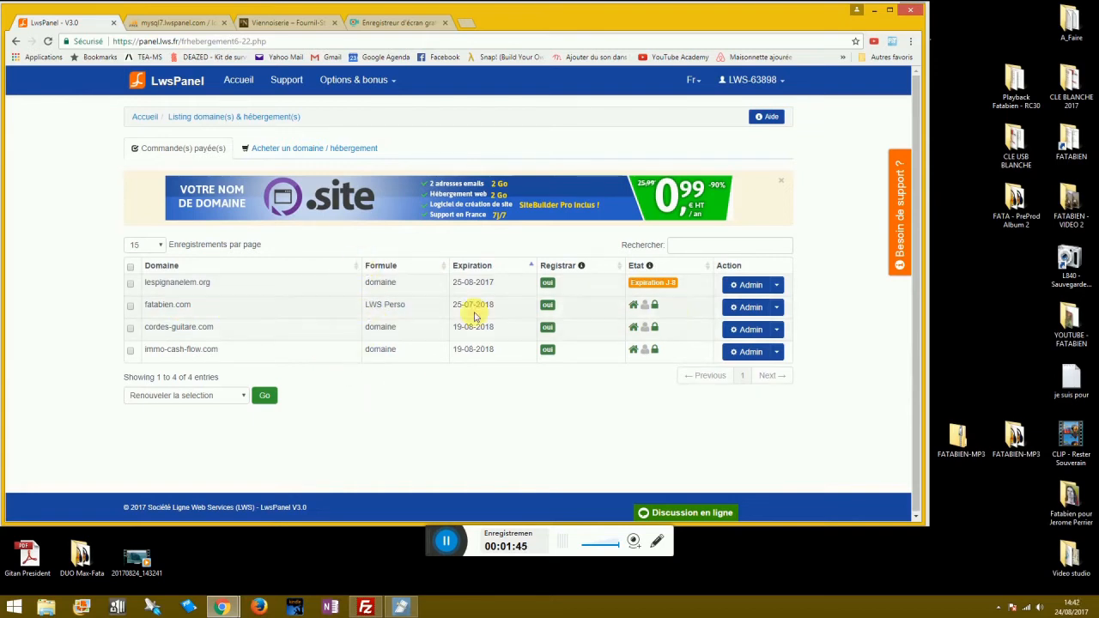
pyautogui.click(738, 310)
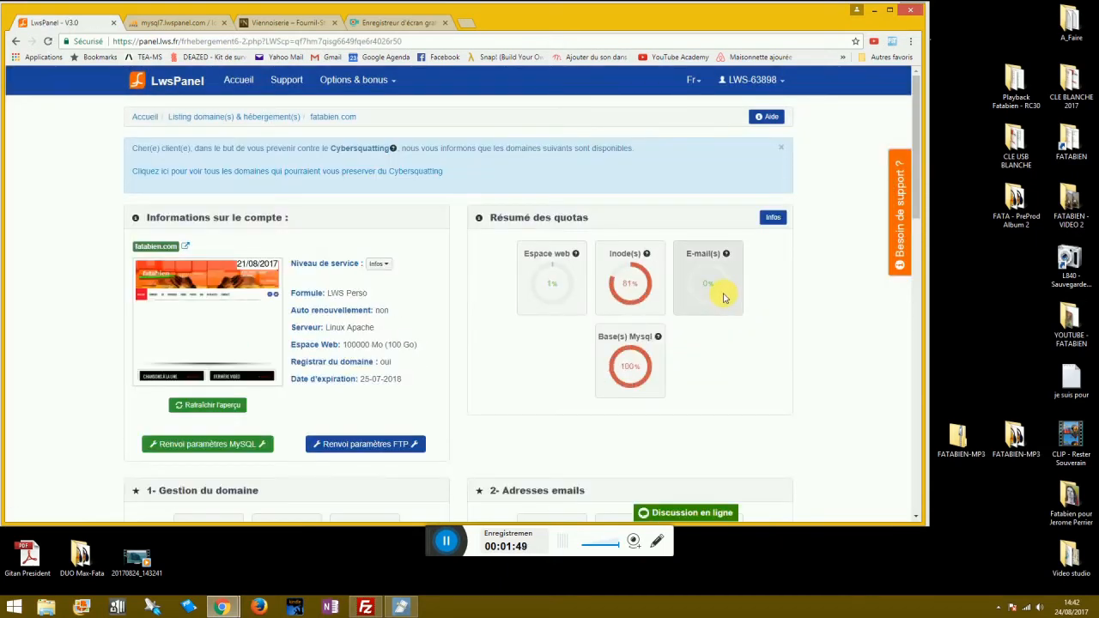
pyautogui.scroll(-1, 94, 243)
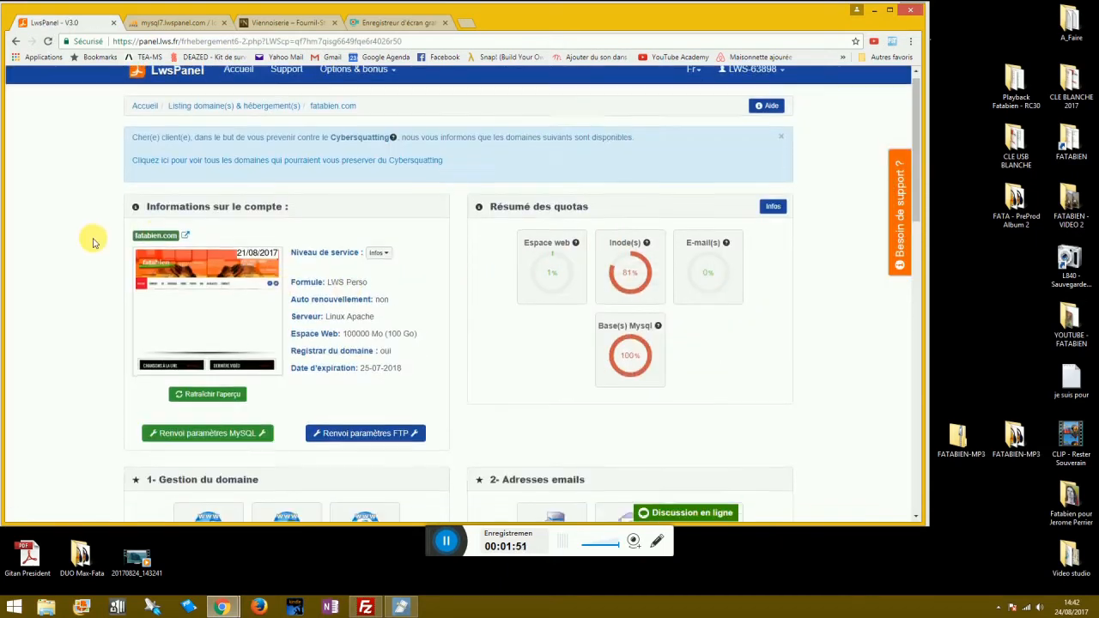
pyautogui.scroll(-3, 94, 243)
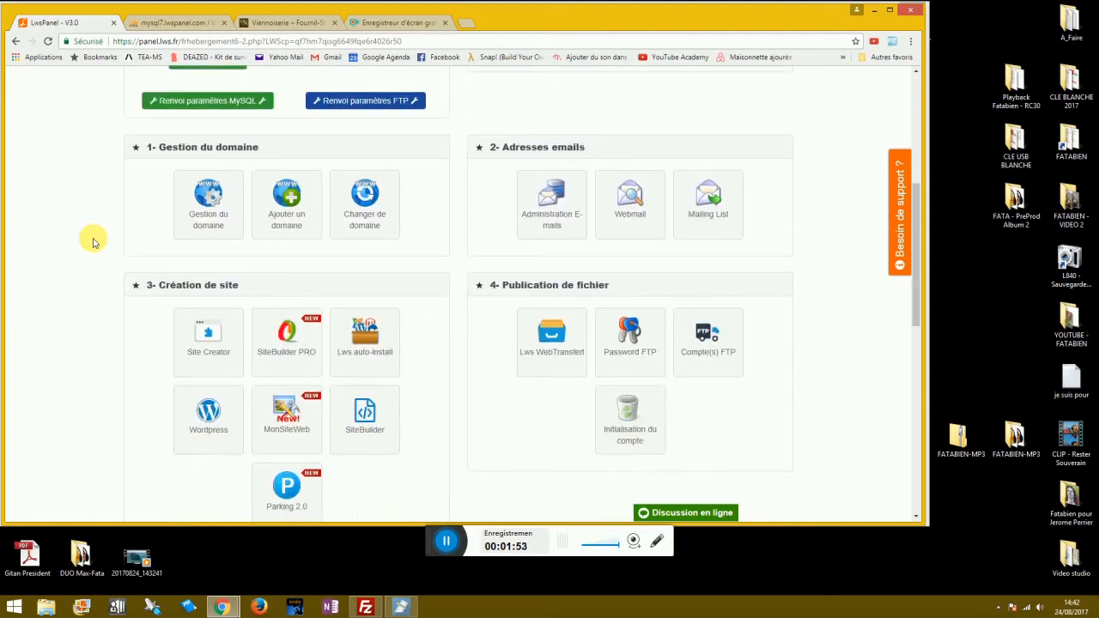
pyautogui.scroll(-2, 95, 243)
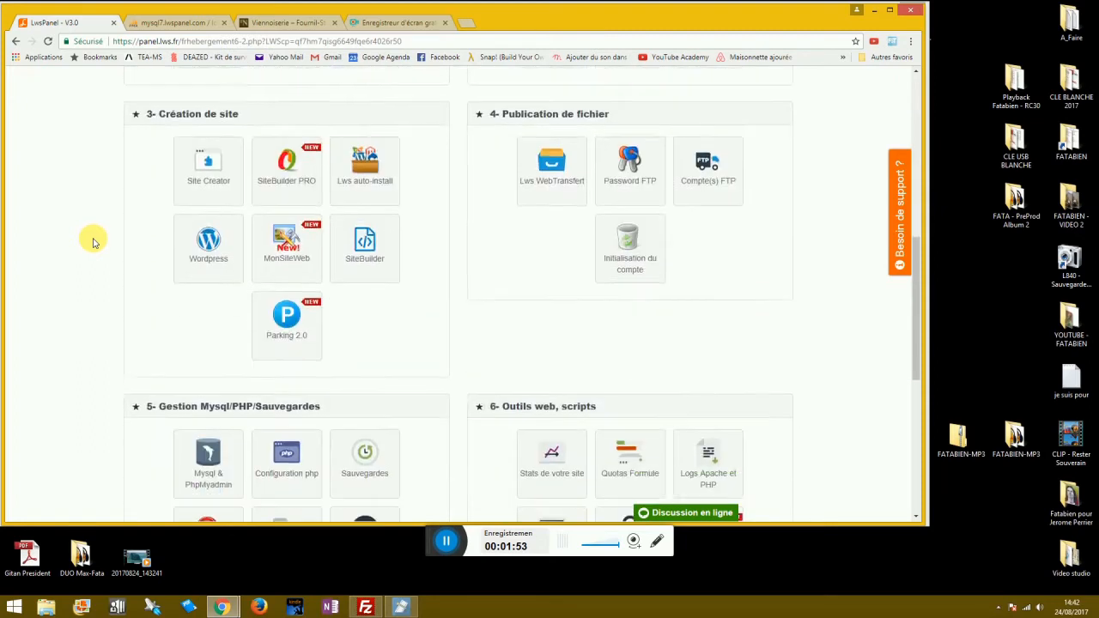
# Install WordPress with the auto-installer into the 'test' folder of fatabien.com.
pyautogui.click(207, 246)
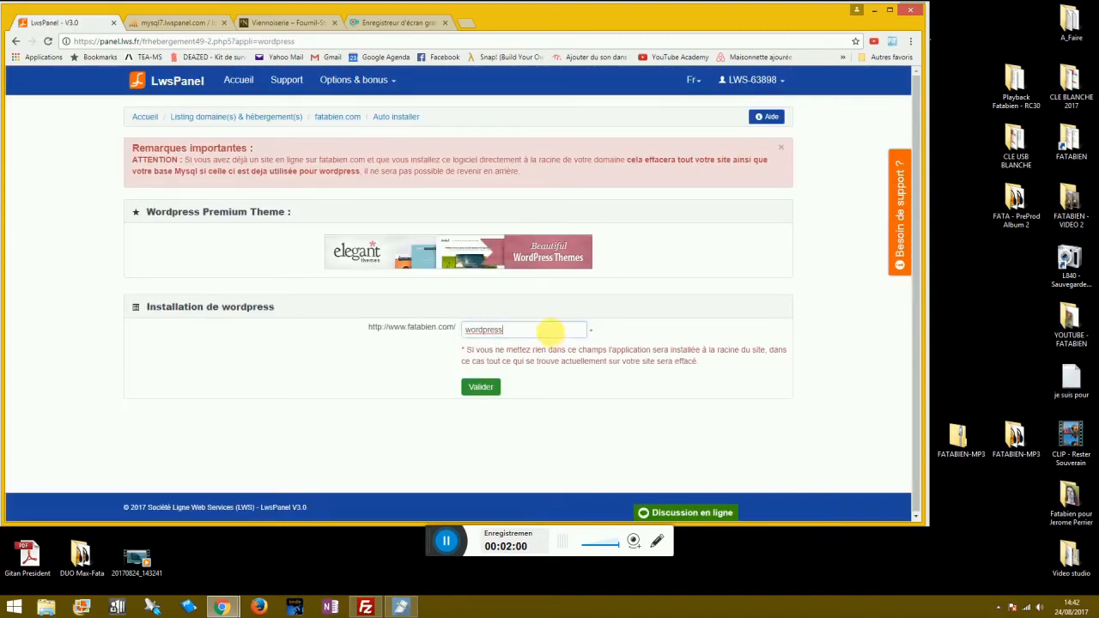
pyautogui.click(483, 330)
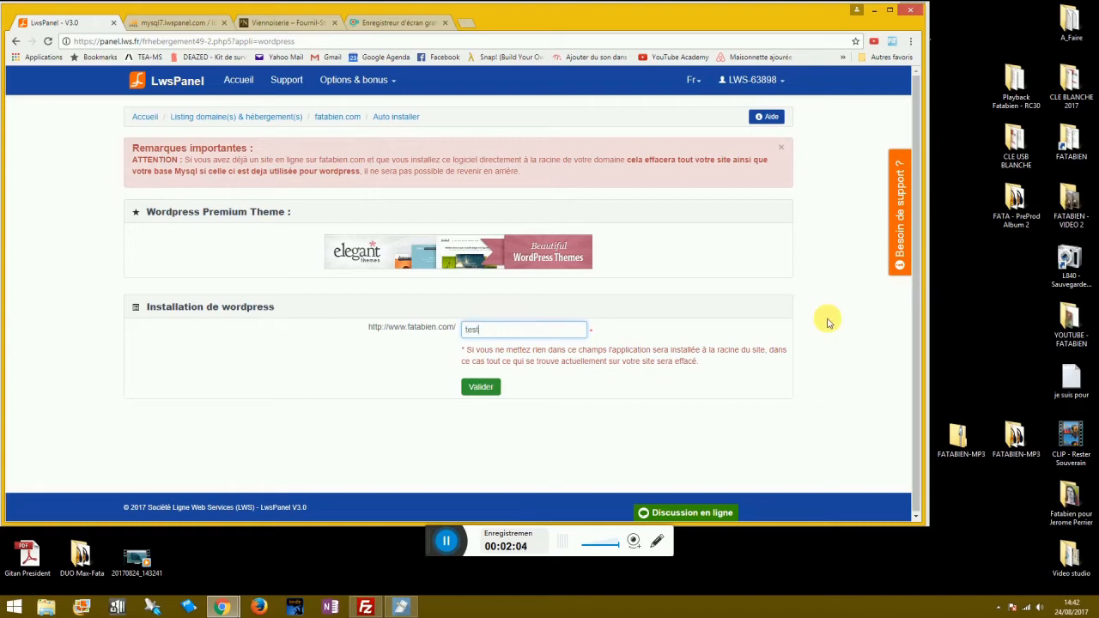
pyautogui.click(485, 388)
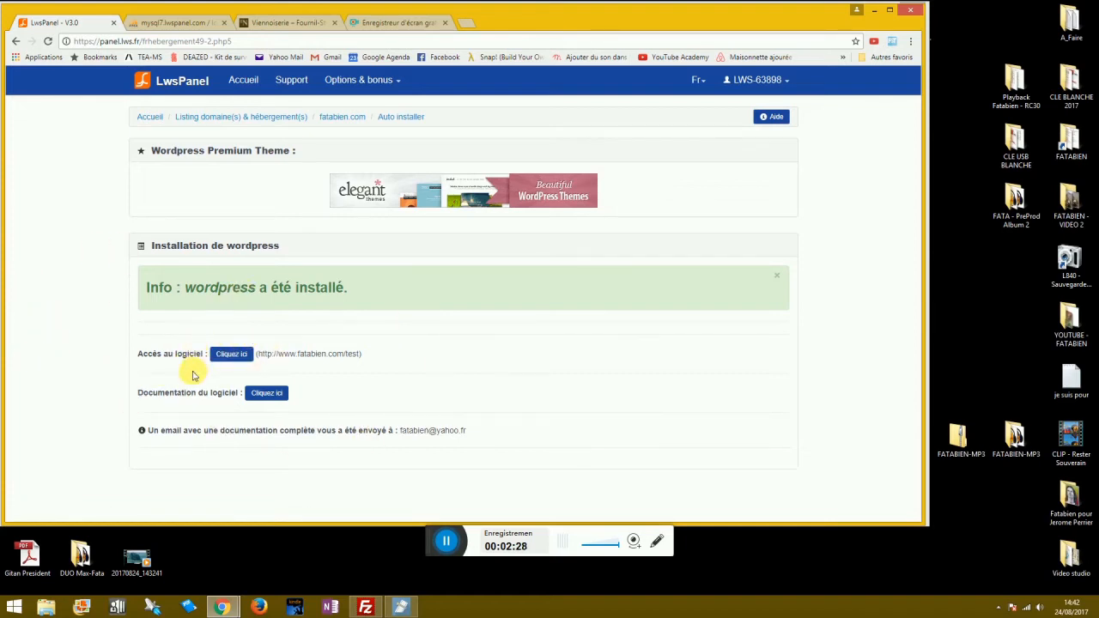
pyautogui.click(365, 607)
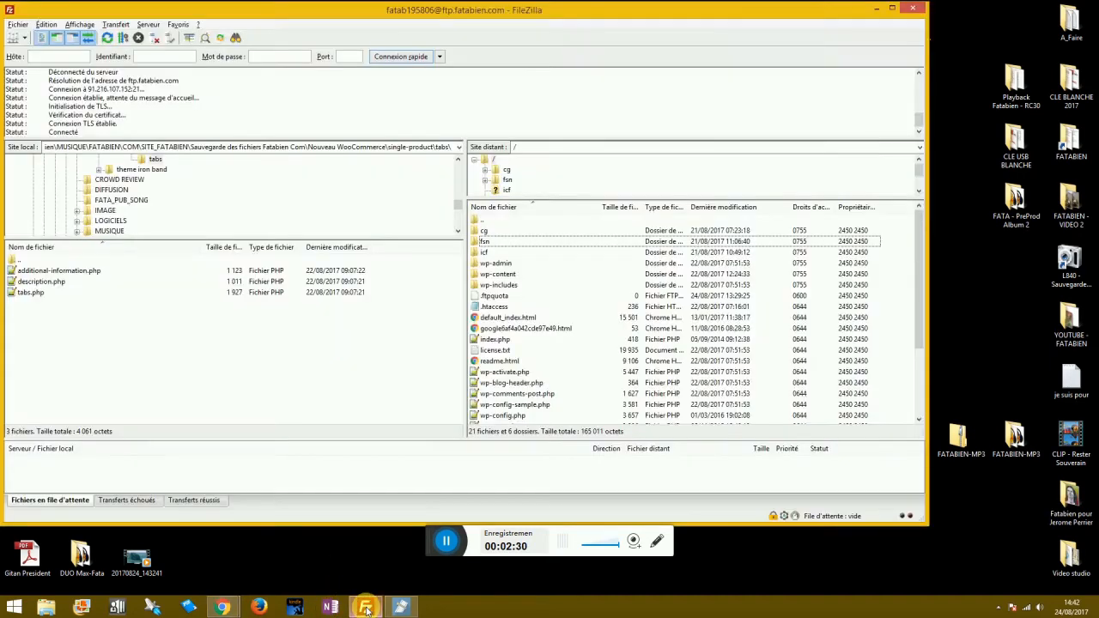
# Download wp-config.php from the server's /test folder and open the local copy with Éditer.
pyautogui.doubleClick(479, 223)
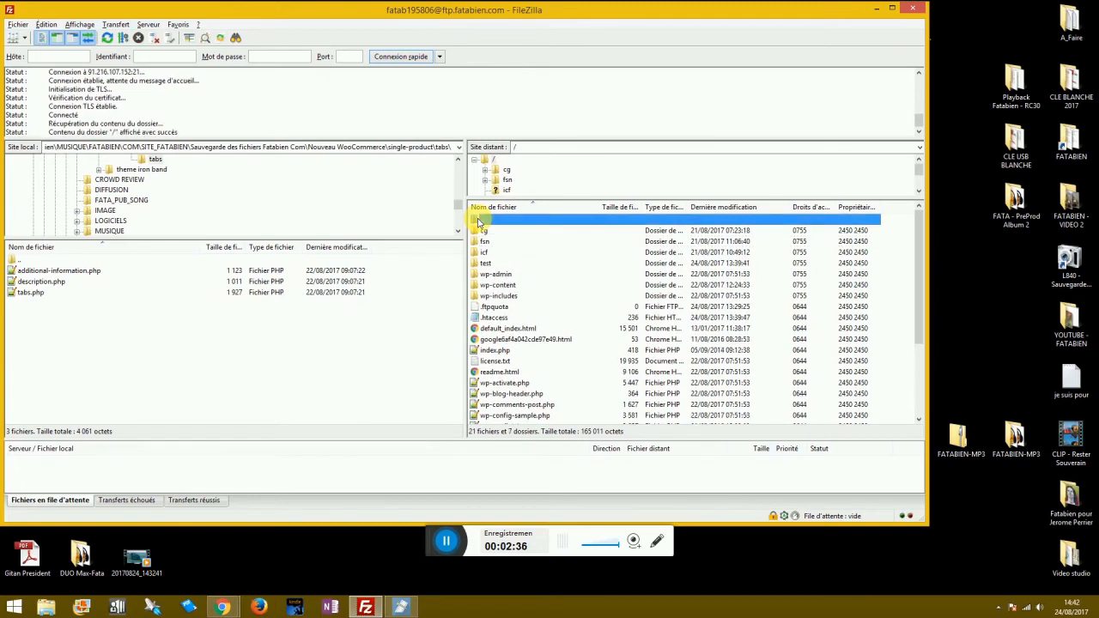
pyautogui.doubleClick(486, 263)
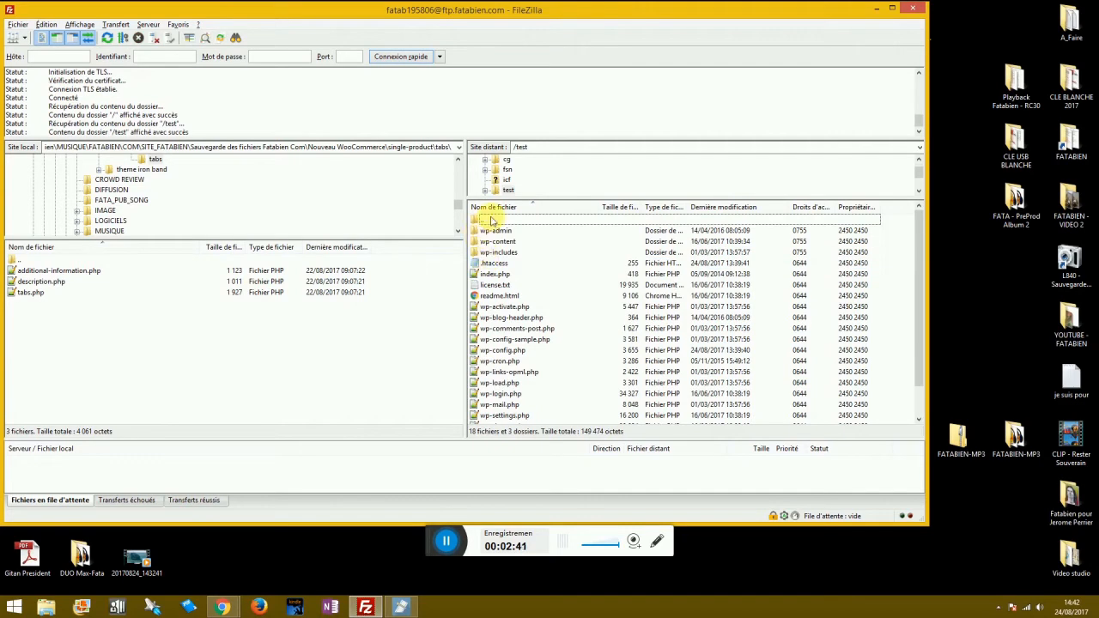
pyautogui.moveTo(503, 351); pyautogui.dragTo(114, 339)
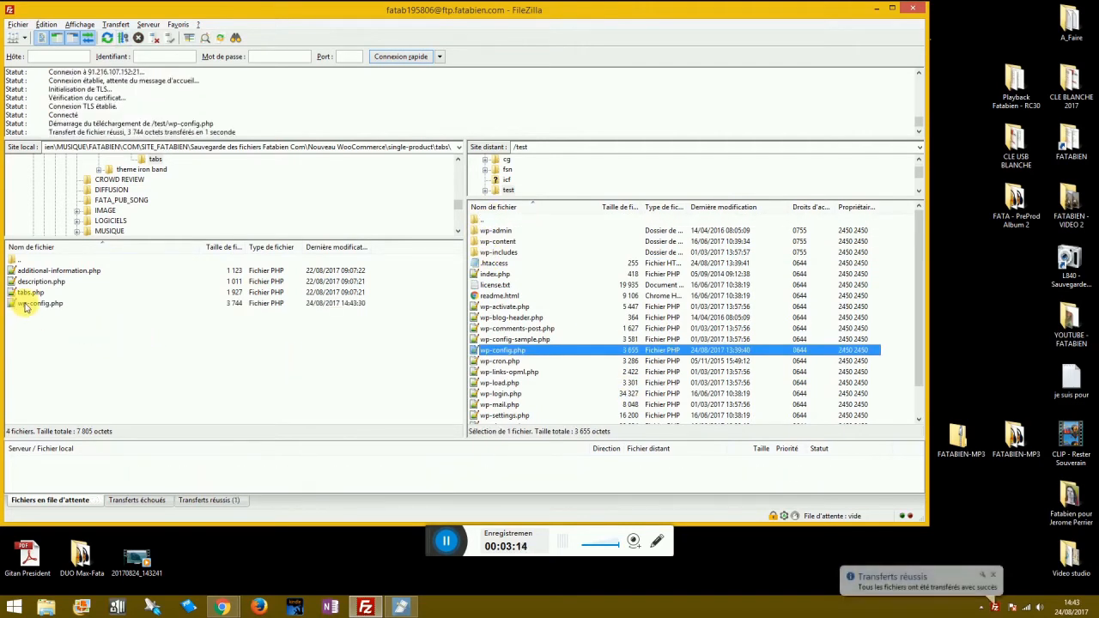
pyautogui.rightClick(28, 305)
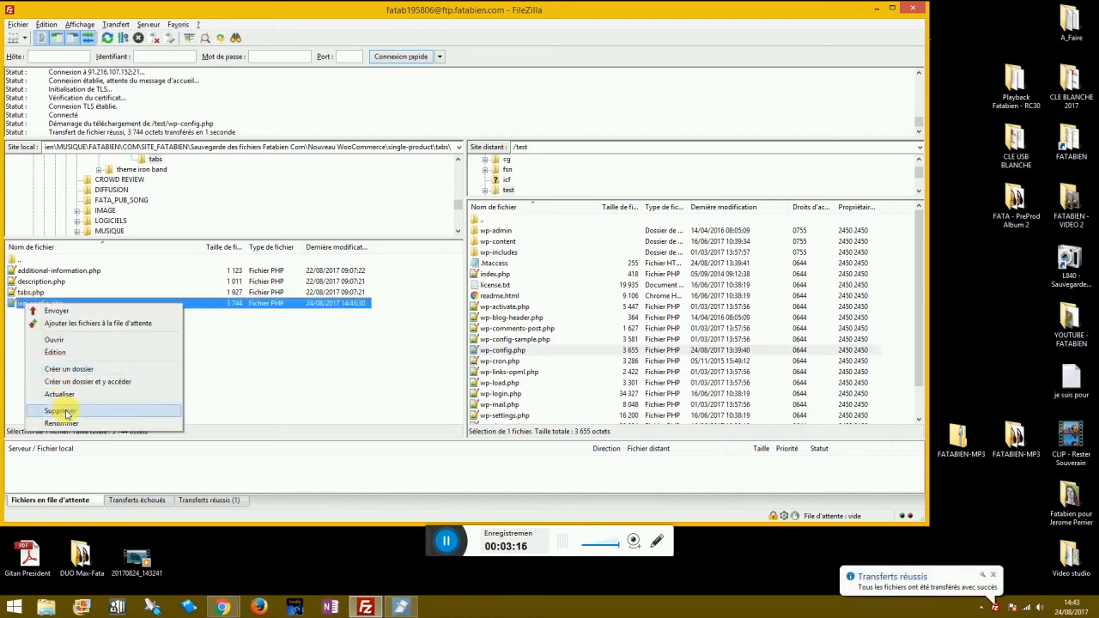
pyautogui.click(64, 352)
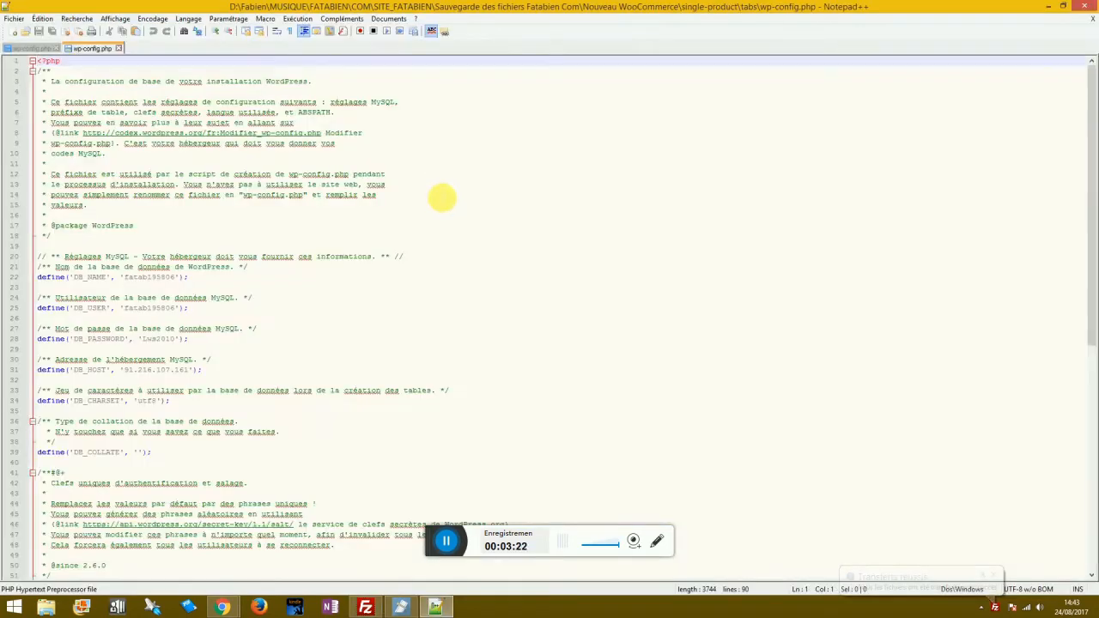
# Change $table_prefix in wp-config.php to 'testtest_' and save the file.
pyautogui.scroll(-7, 182, 370)
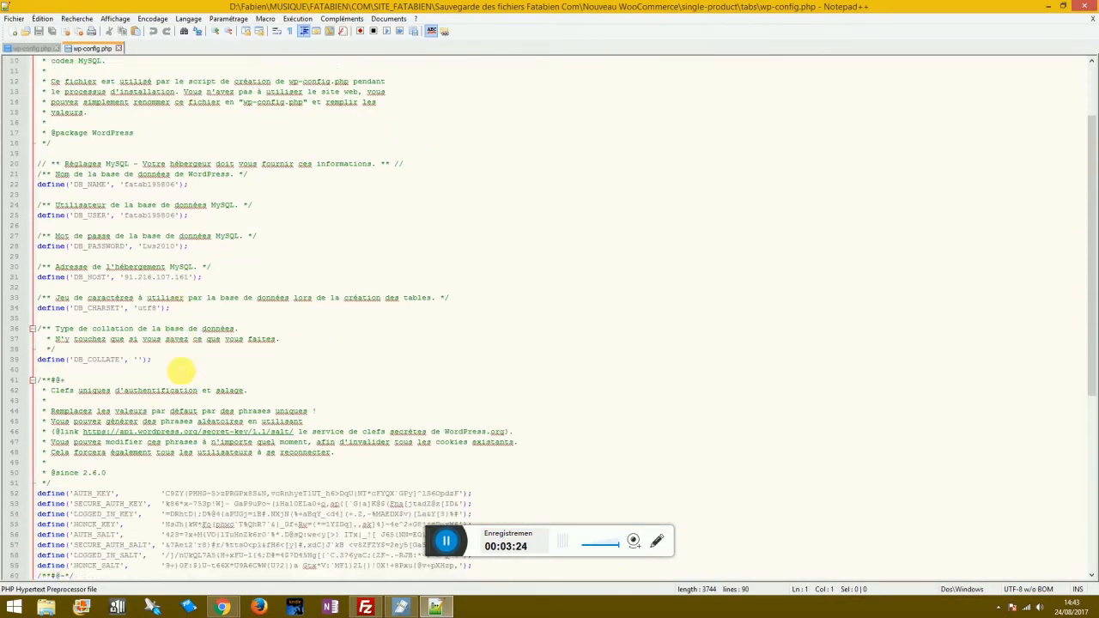
pyautogui.scroll(-3, 176, 425)
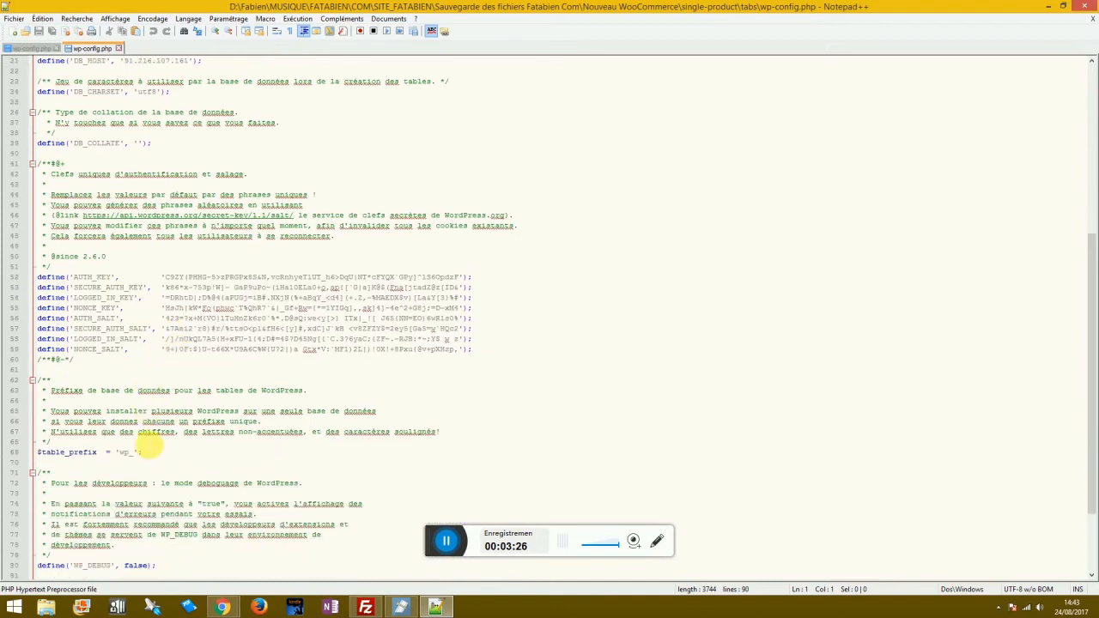
pyautogui.click(138, 453)
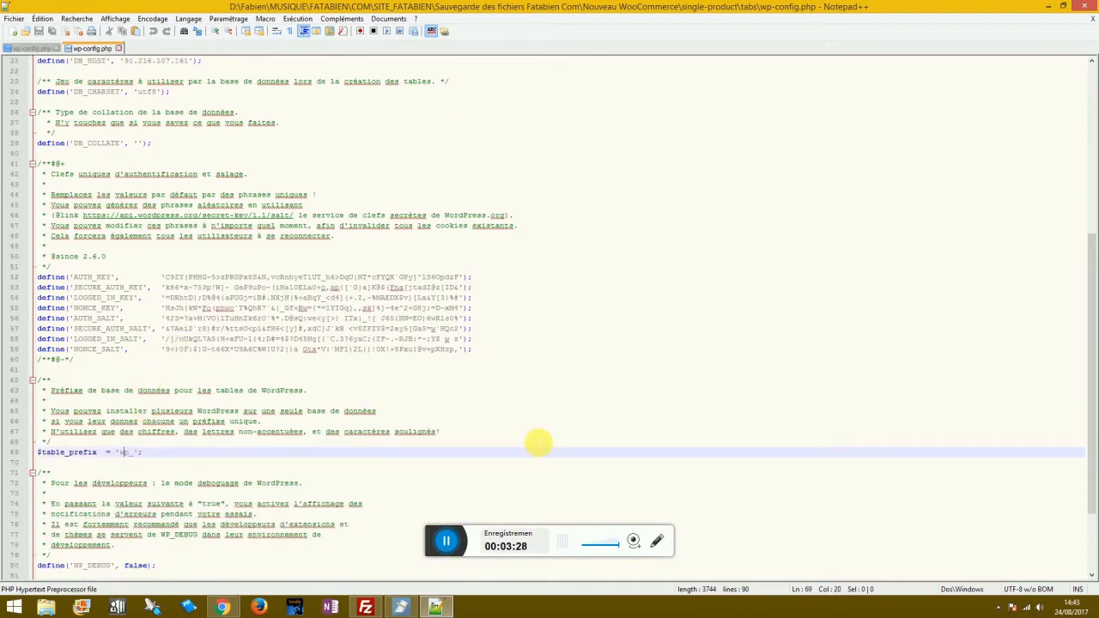
pyautogui.press('Delete')
pyautogui.write('test')
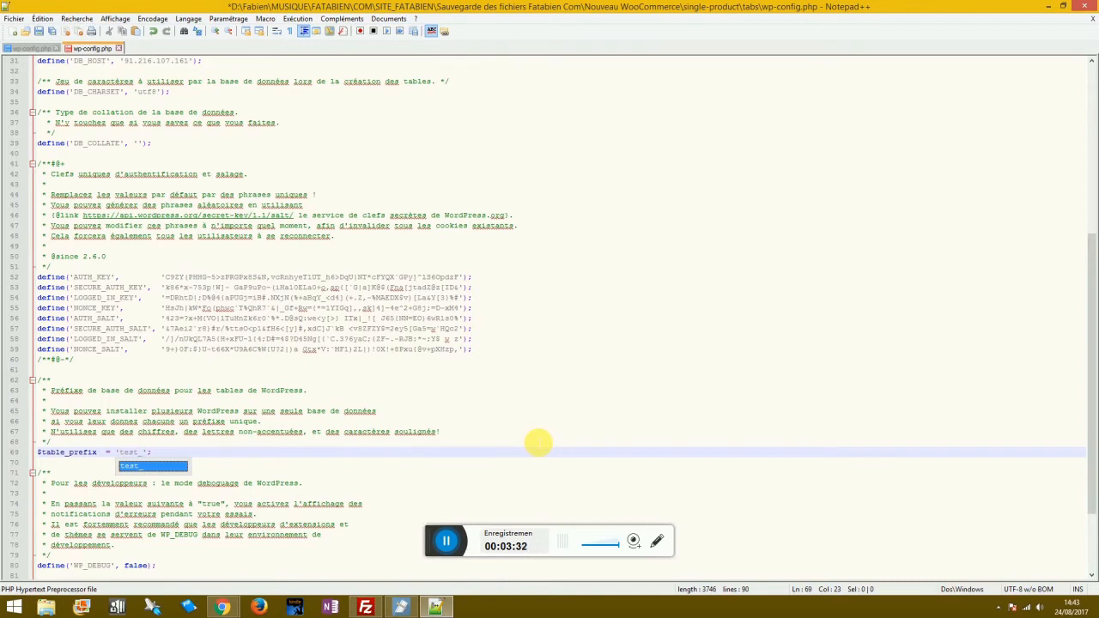
pyautogui.click(536, 443)
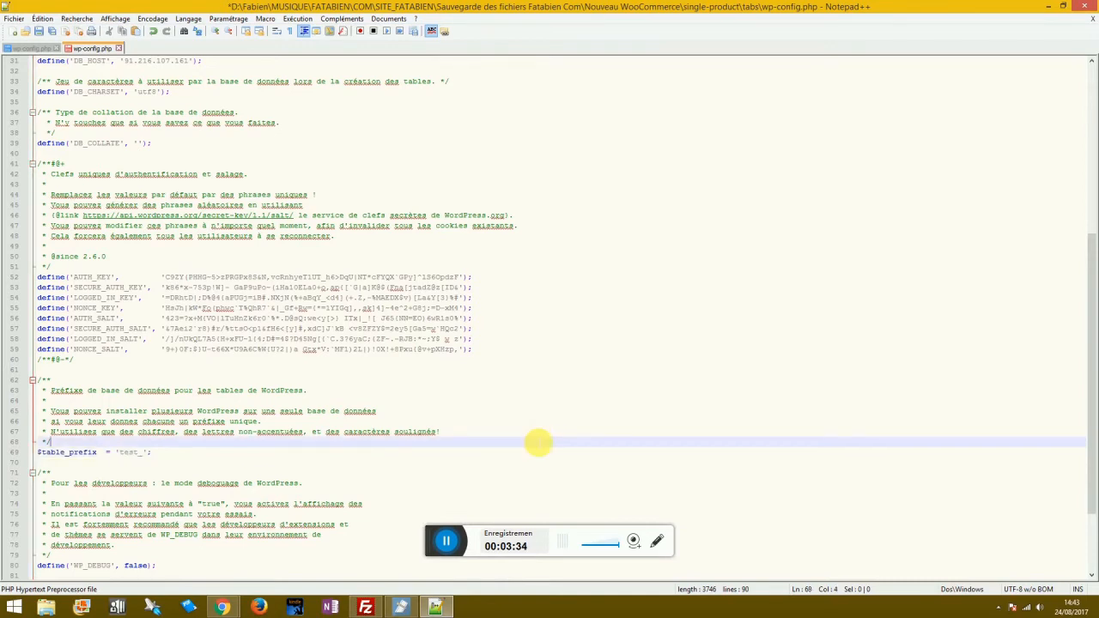
pyautogui.press('Right')
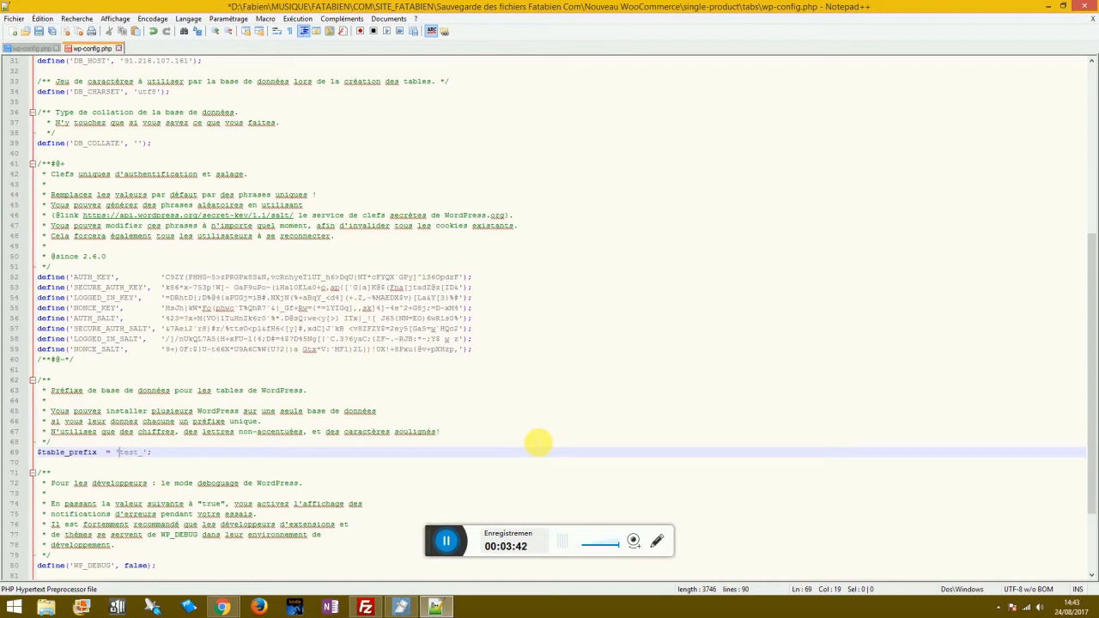
pyautogui.write('test')
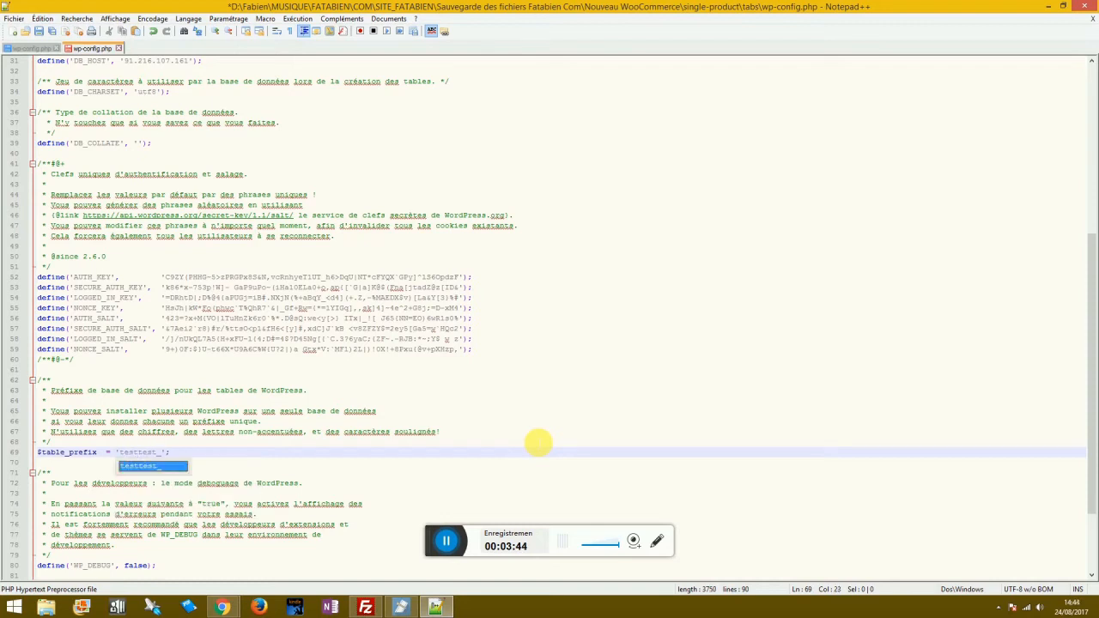
pyautogui.click(521, 432)
pyautogui.hotkey('ctrl', 's')
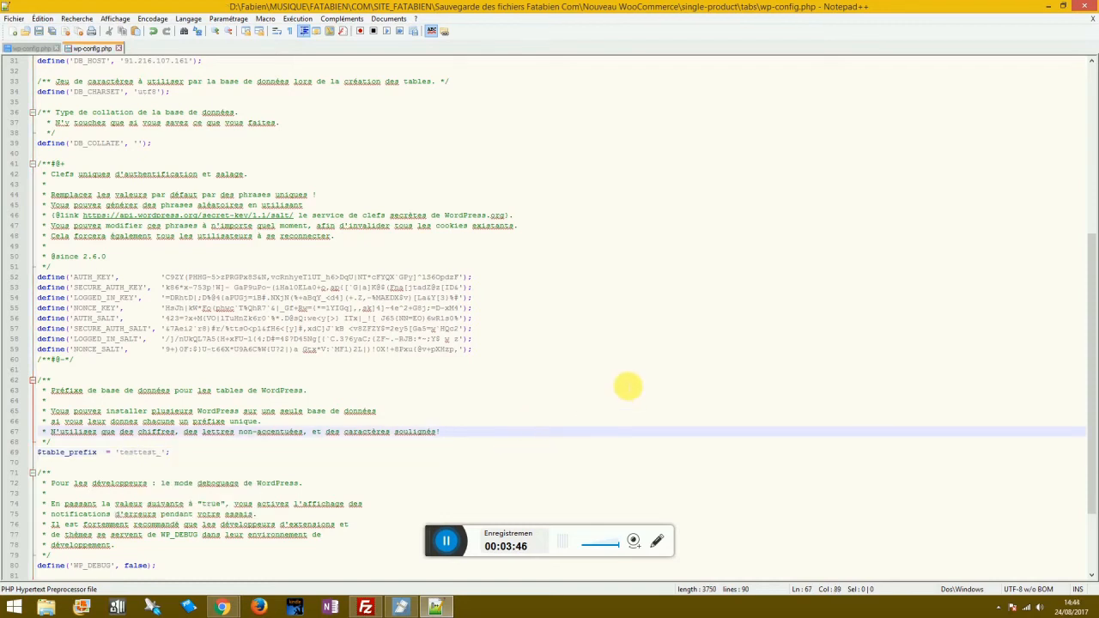
# Upload the edited wp-config.php into /test, overwriting the server copy.
pyautogui.click(1085, 7)
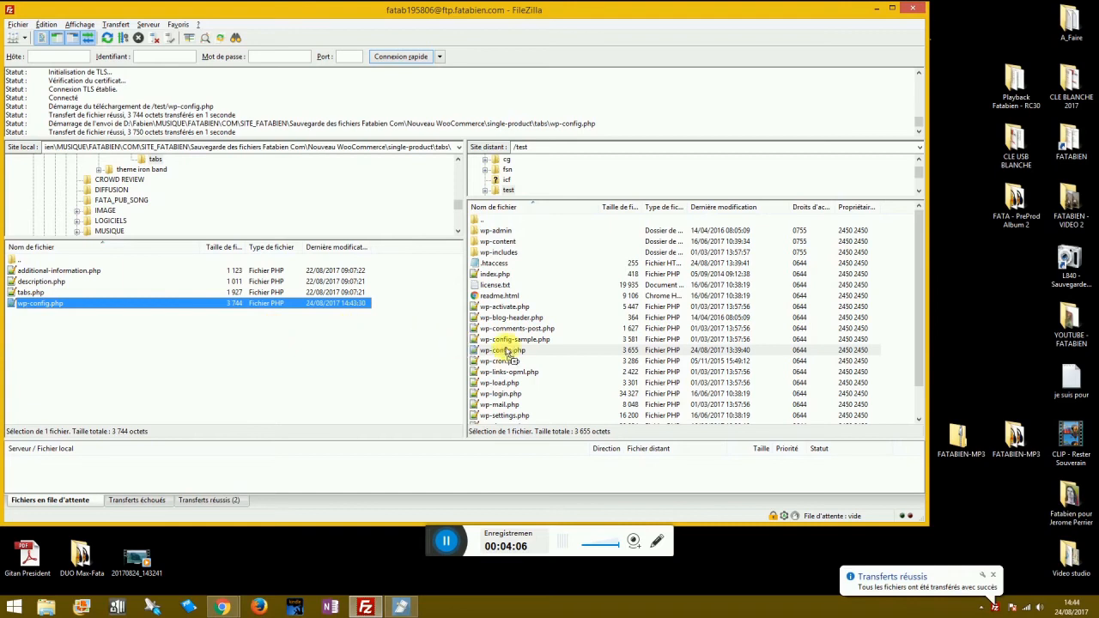
pyautogui.moveTo(512, 352); pyautogui.dragTo(513, 352)
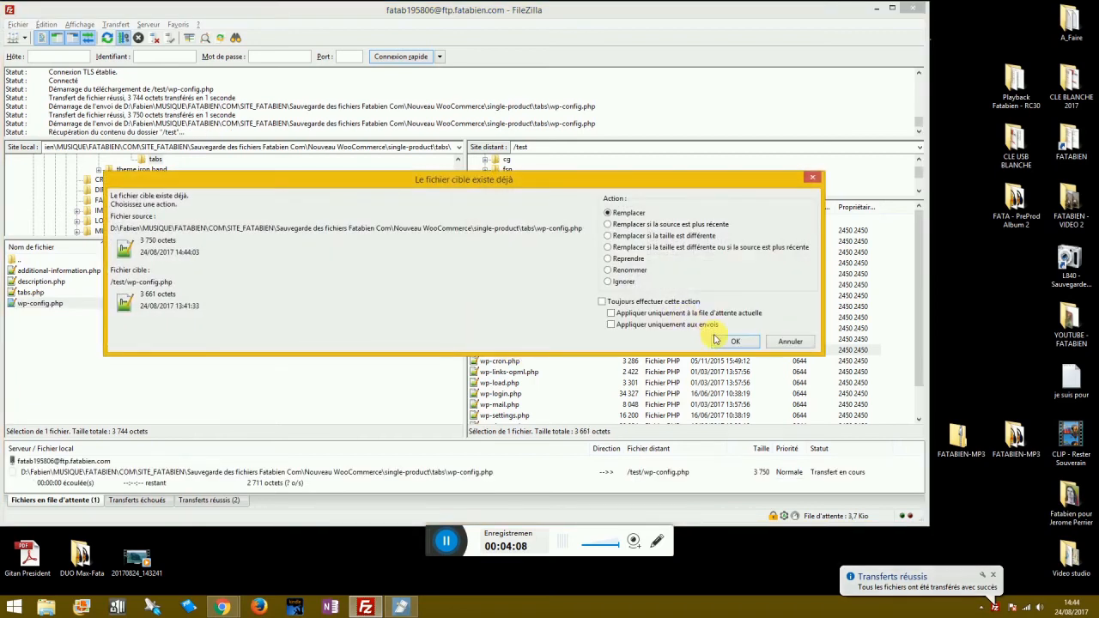
pyautogui.click(730, 342)
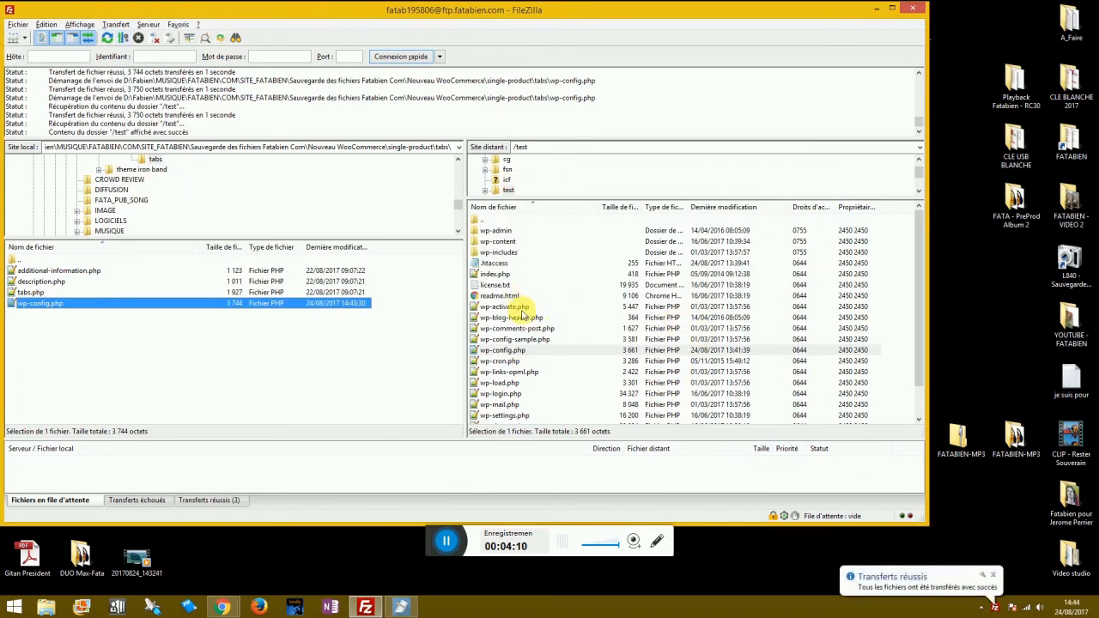
# Return to the LwsPanel WordPress installer page in Chrome.
pyautogui.click(223, 608)
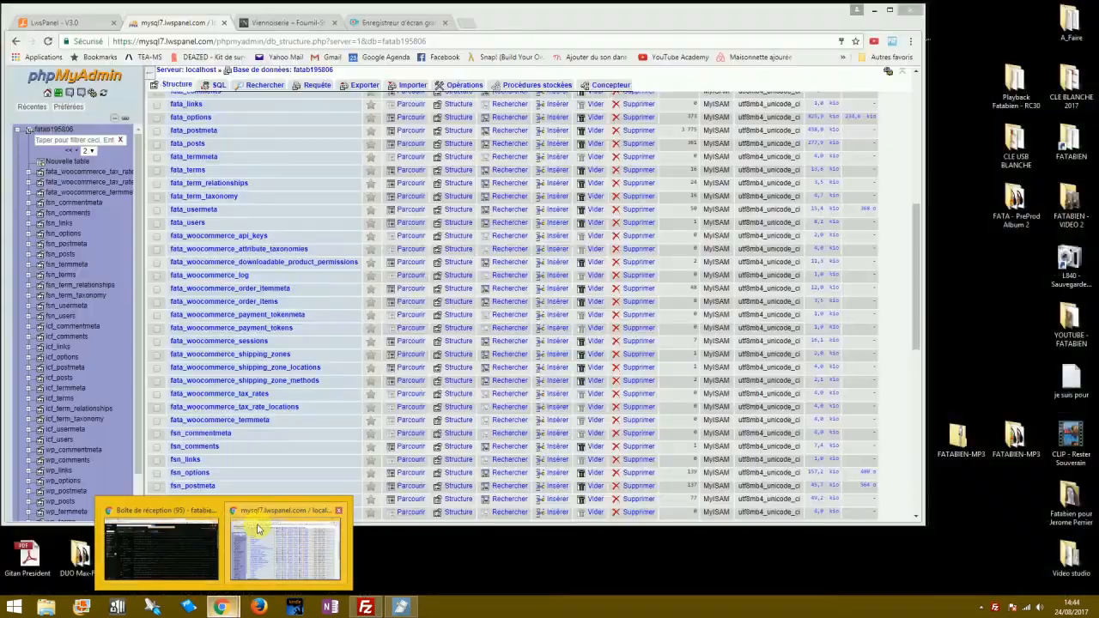
pyautogui.click(257, 531)
pyautogui.click(58, 24)
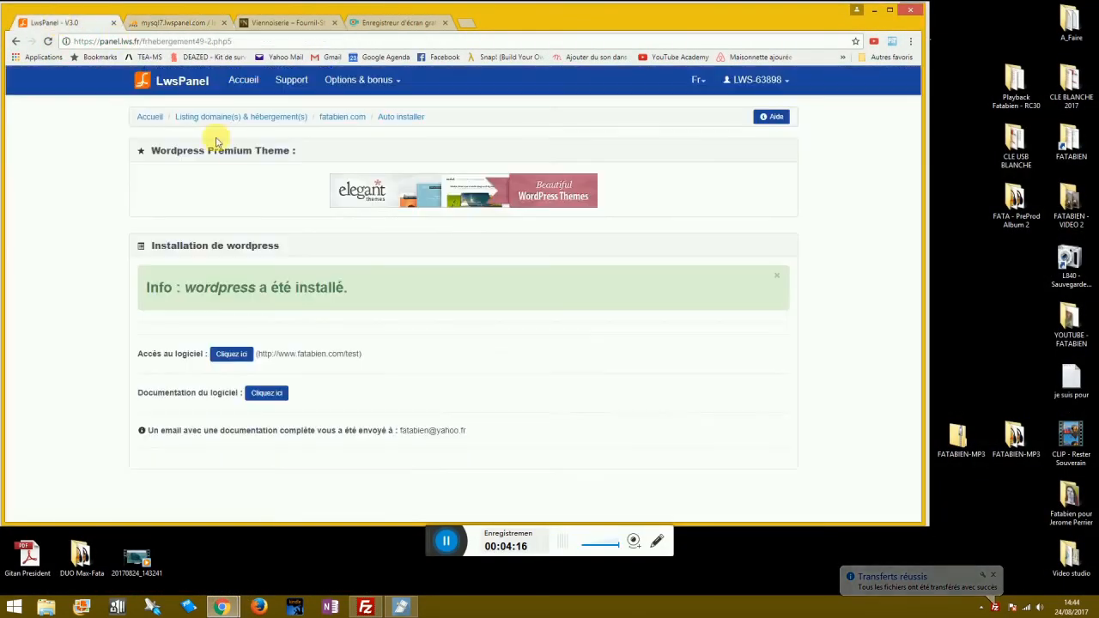
# Install the 'Site de test' WordPress site with an admin username, password and saved e-mail.
pyautogui.click(231, 364)
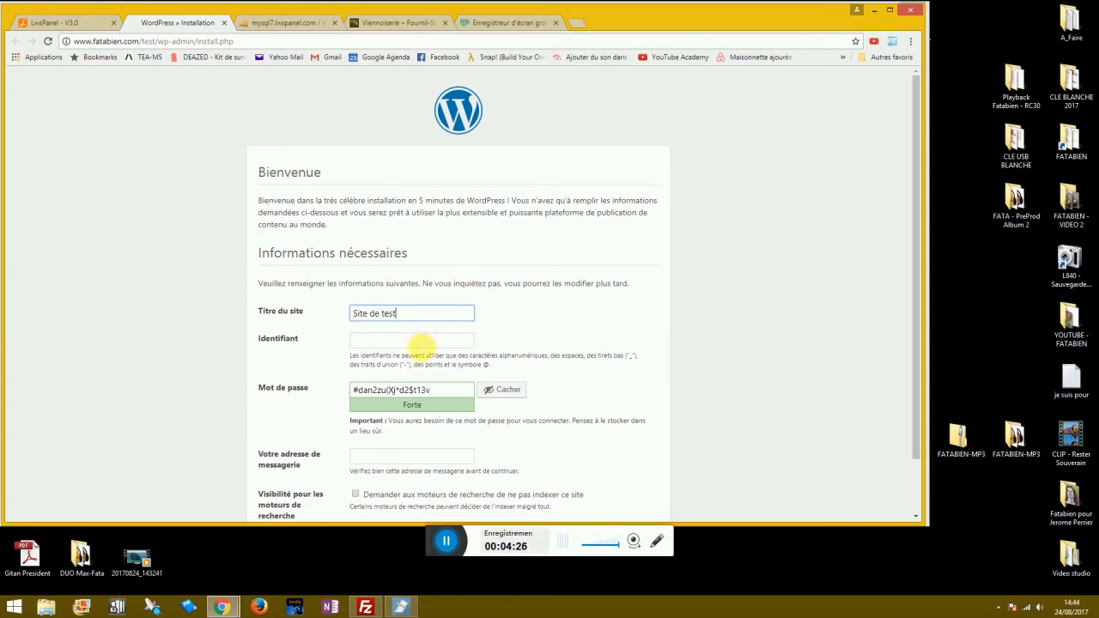
pyautogui.click(416, 341)
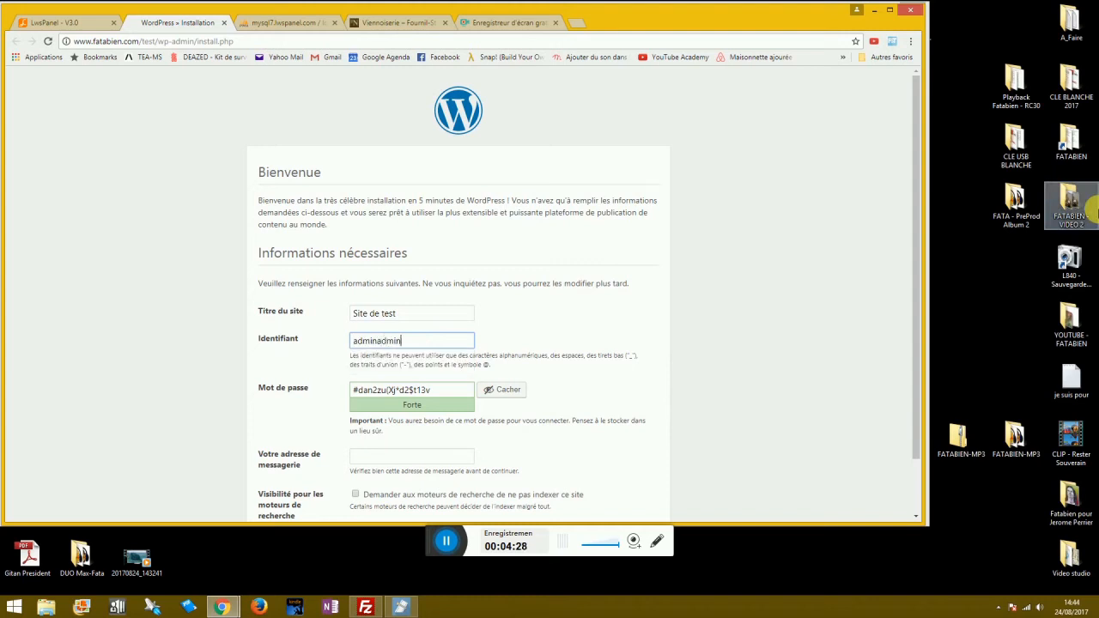
pyautogui.press('Tab')
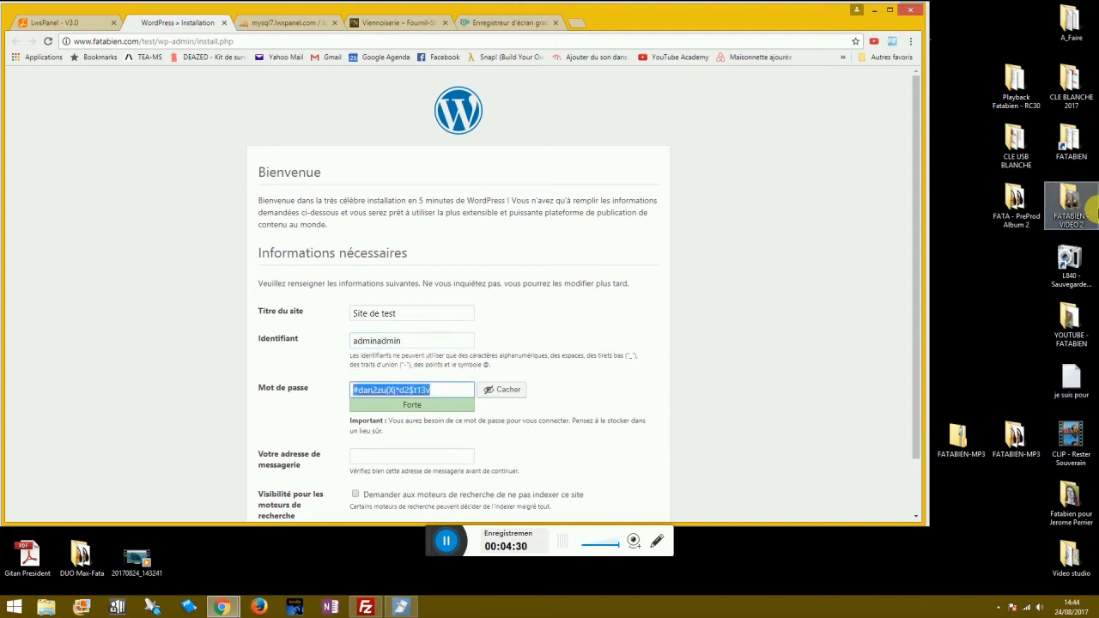
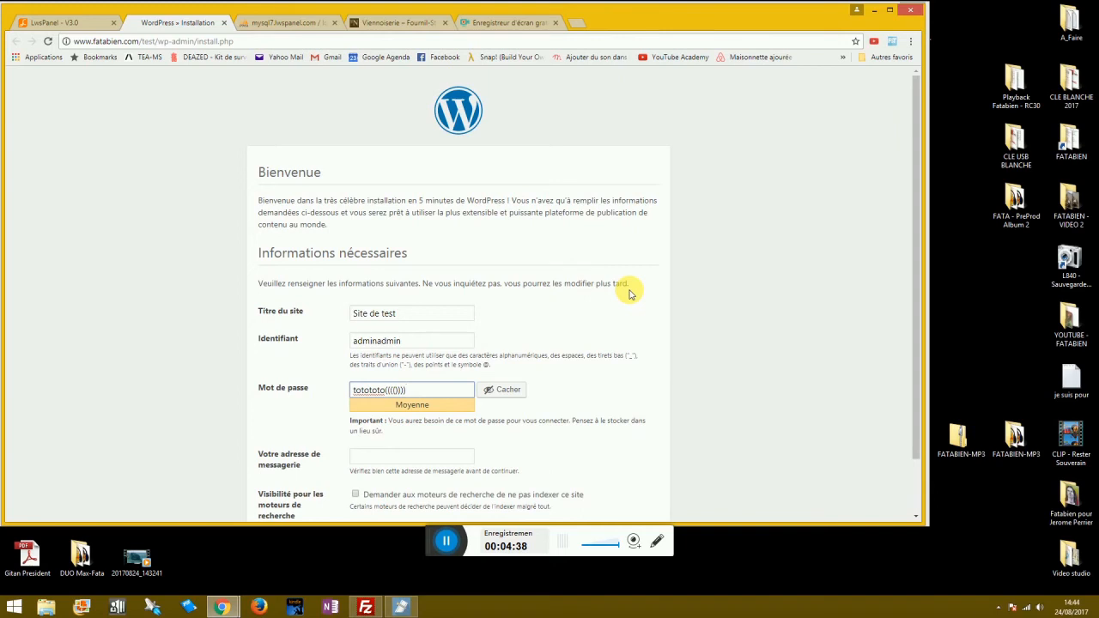
pyautogui.scroll(-1, 429, 399)
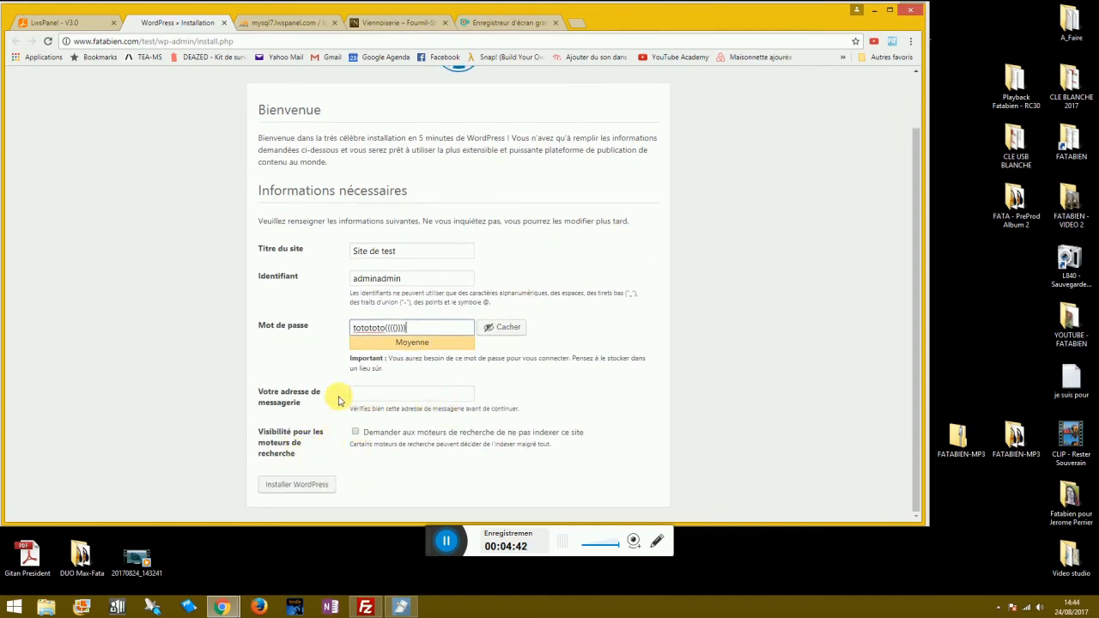
pyautogui.click(404, 396)
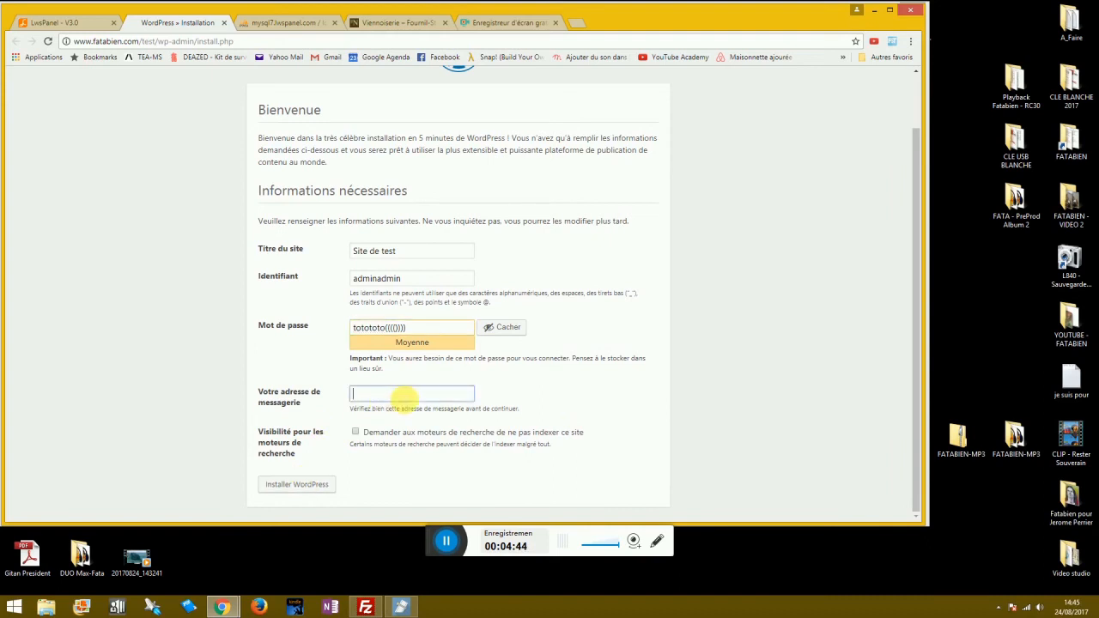
pyautogui.write('fata')
pyautogui.press('Down')
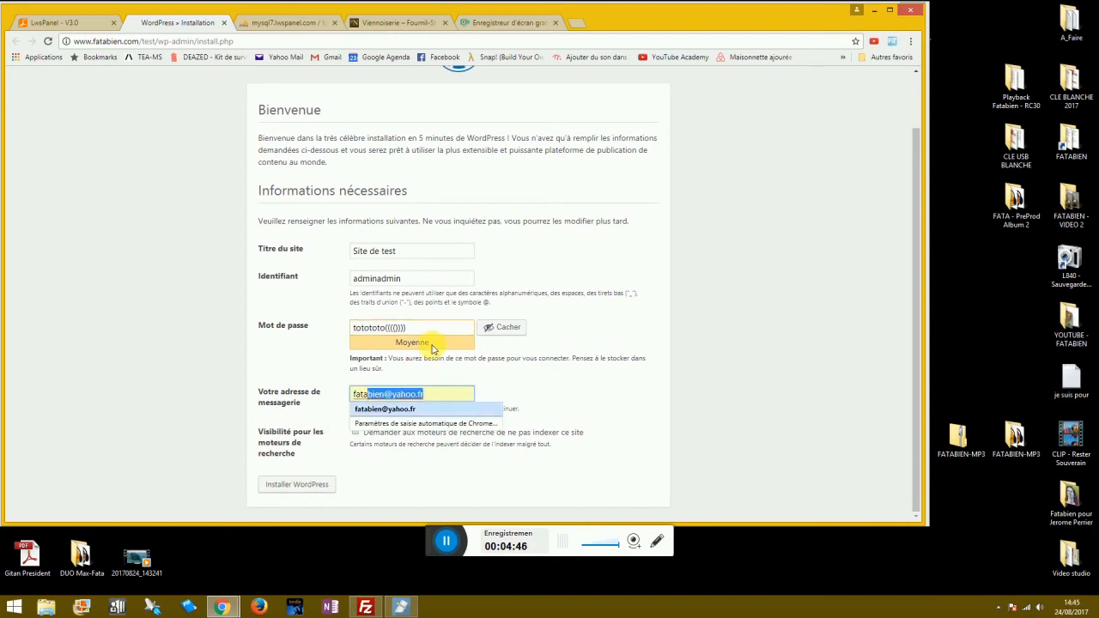
pyautogui.press('Return')
pyautogui.click(289, 485)
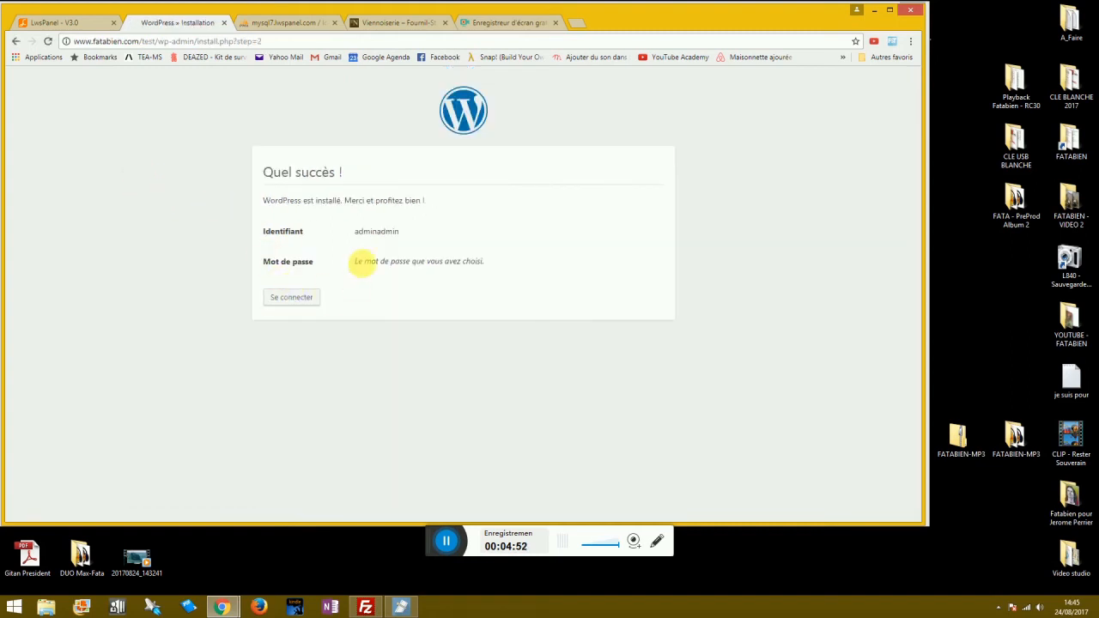
# Log in with the admin account and go to the Site de test front page.
pyautogui.click(291, 298)
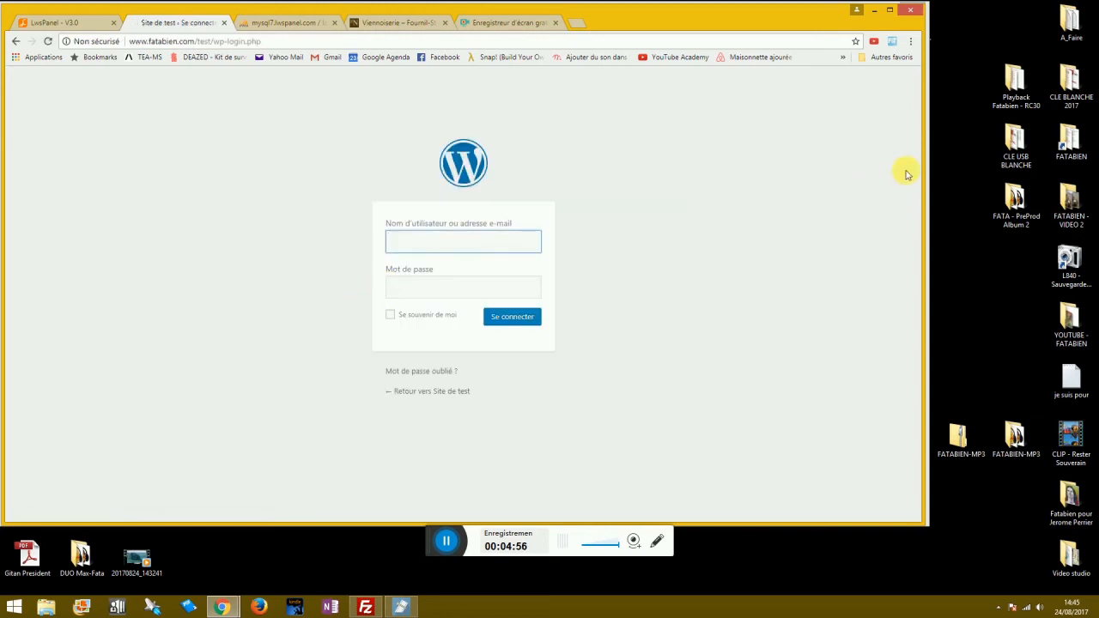
pyautogui.press('Tab')
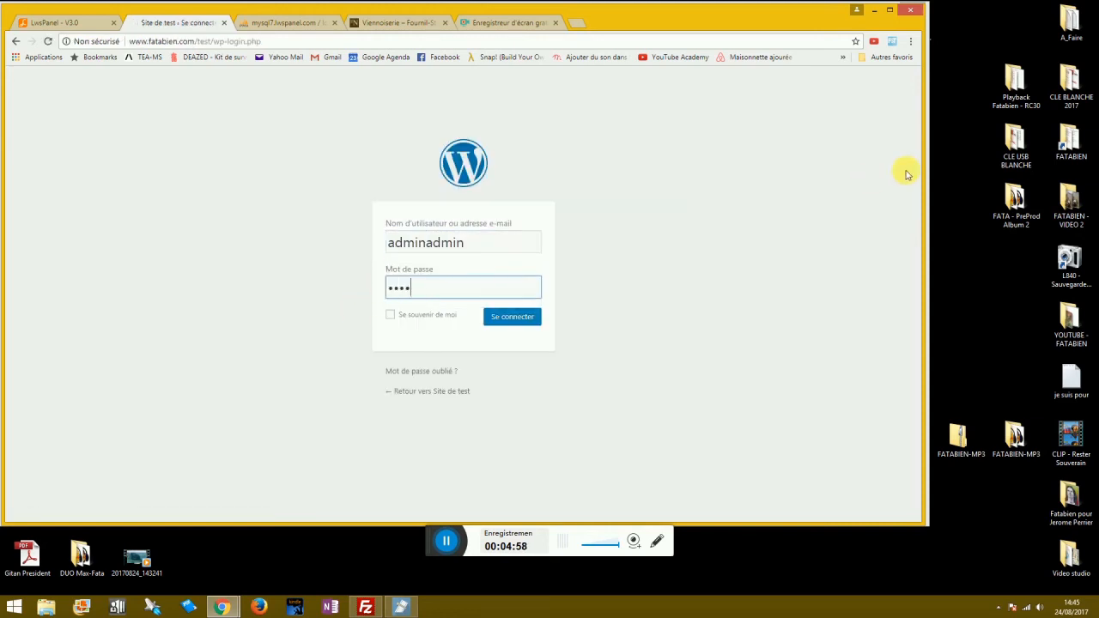
pyautogui.press('Return')
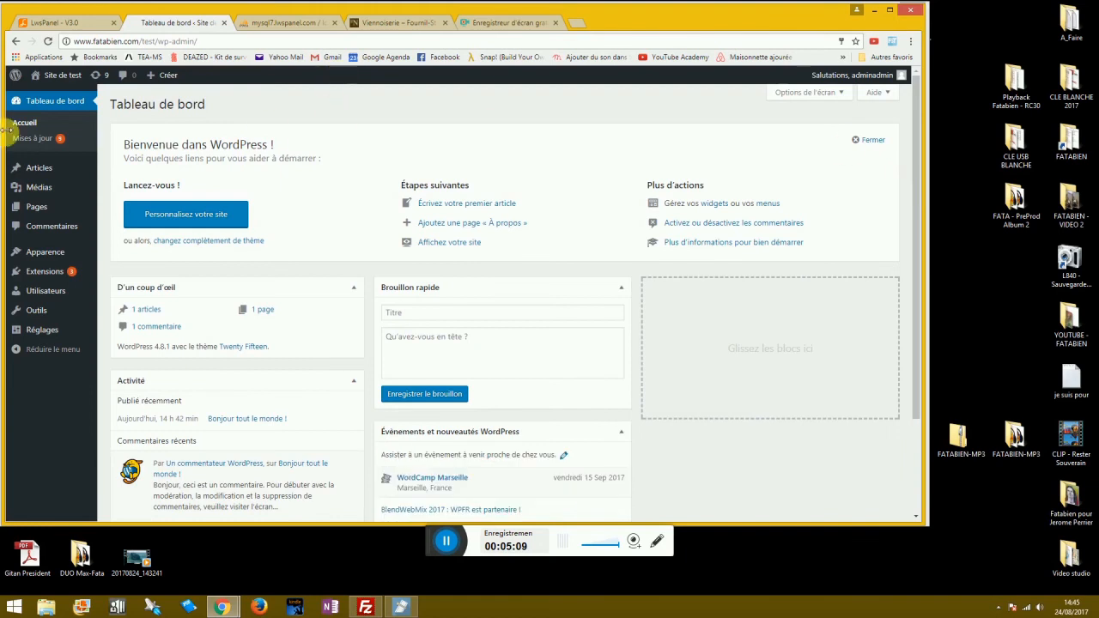
pyautogui.moveTo(56, 187)
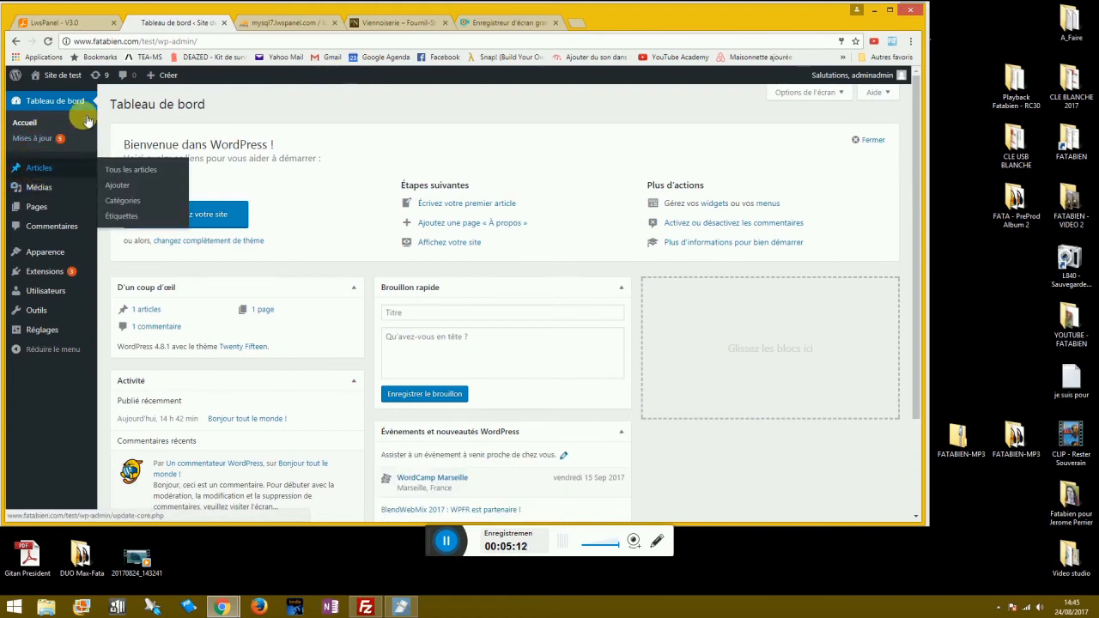
pyautogui.moveTo(57, 78)
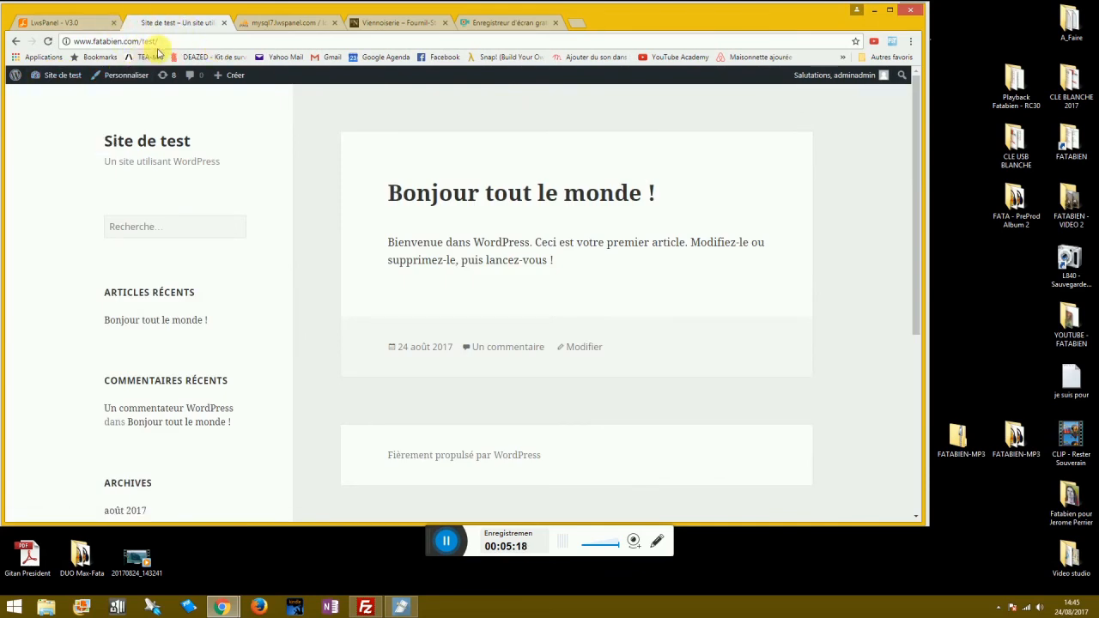
# Reload fatab195806's table list and scroll to the new testtest_ tables.
pyautogui.click(294, 24)
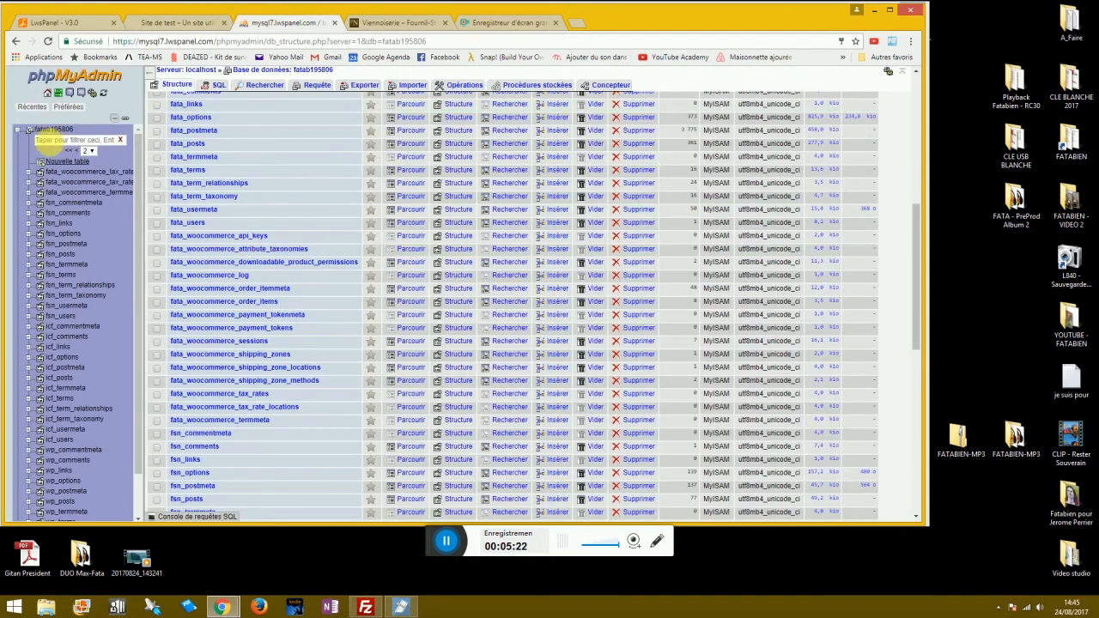
pyautogui.click(48, 130)
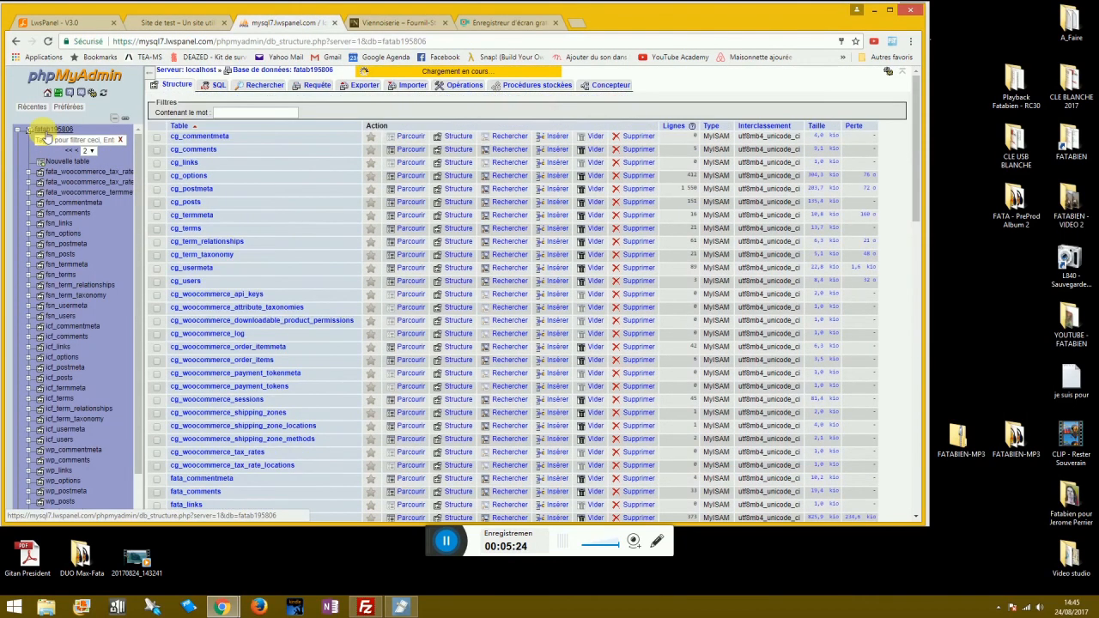
pyautogui.scroll(-3, 222, 288)
pyautogui.scroll(-10, 222, 287)
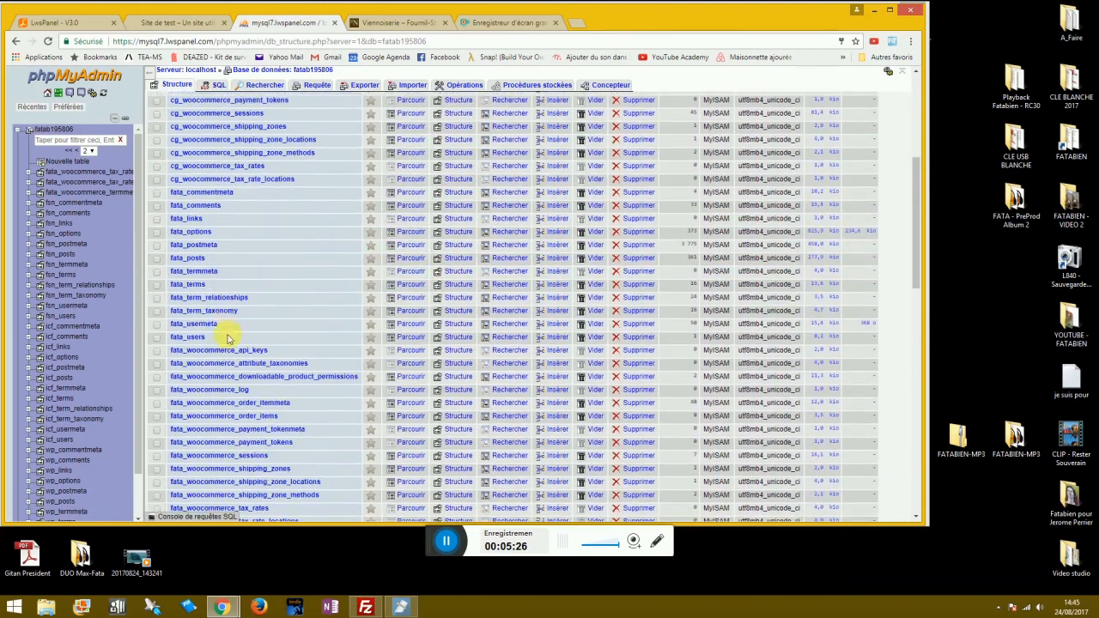
pyautogui.scroll(-2, 231, 379)
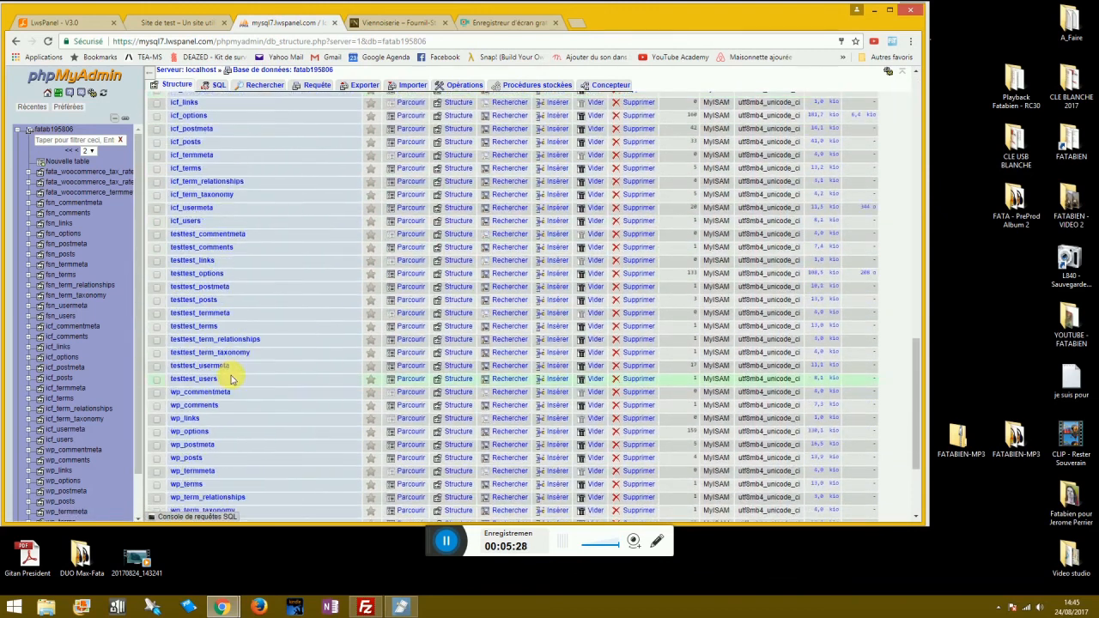